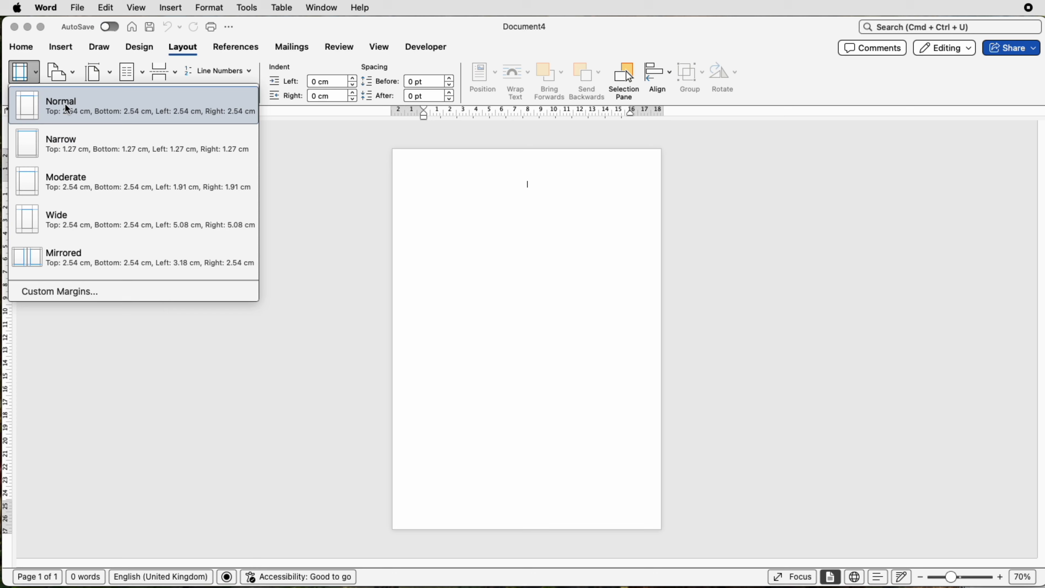
Insert a table with 5 columns and 1 row, and add a blank line above it
click(532, 186)
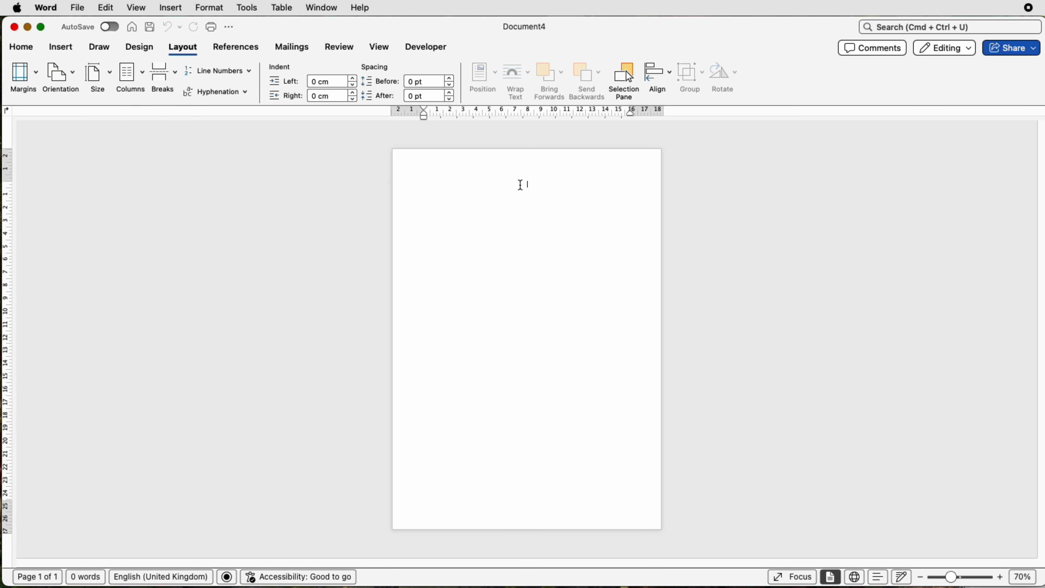
click(70, 50)
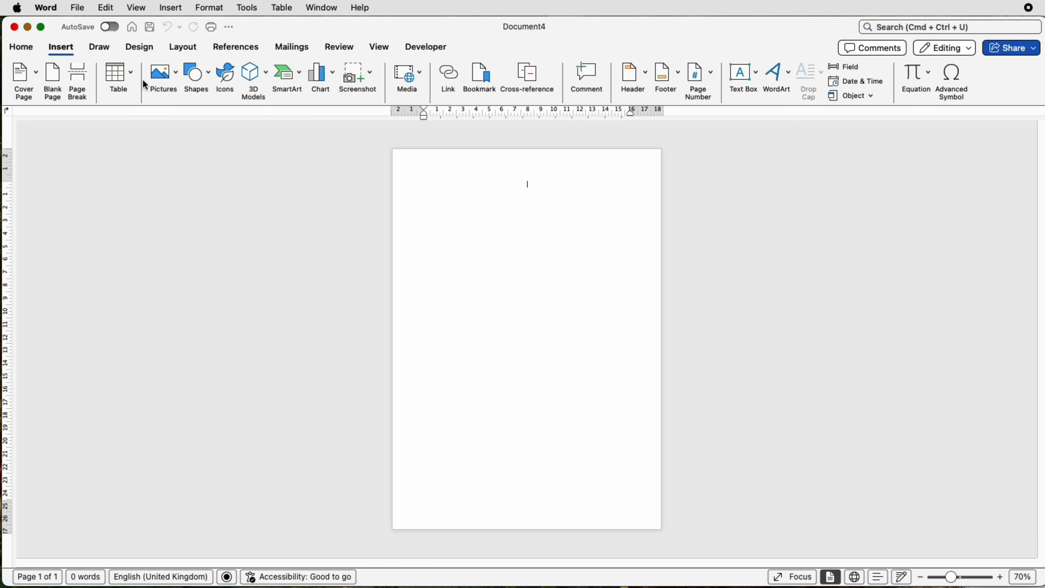
click(135, 77)
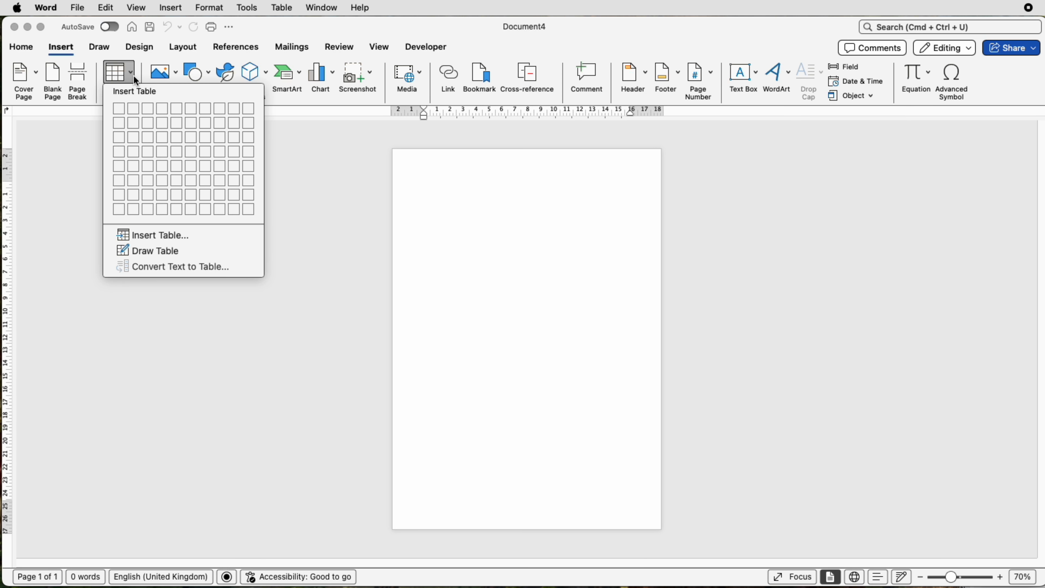
click(147, 236)
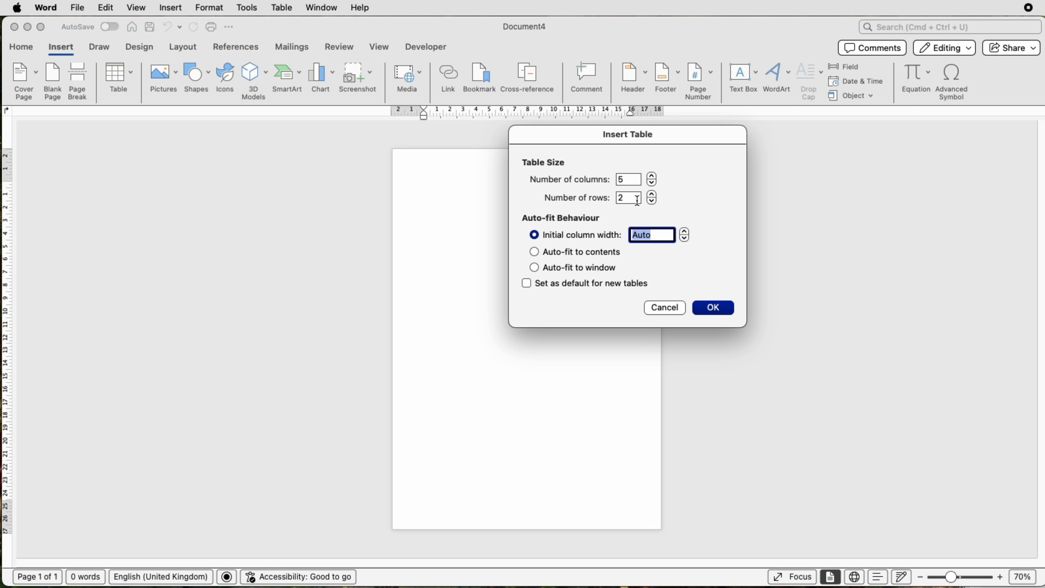
click(652, 202)
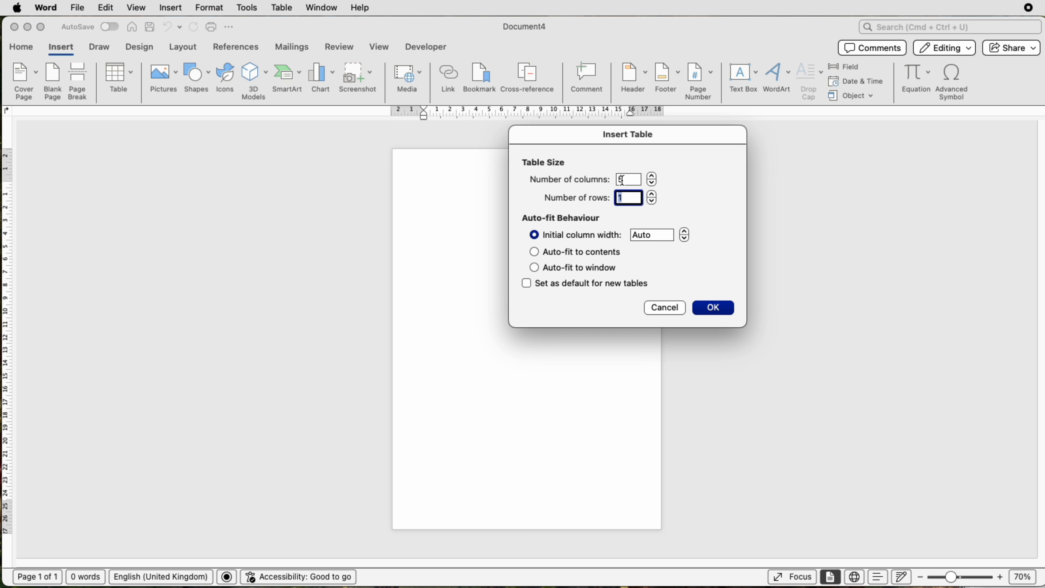
click(708, 312)
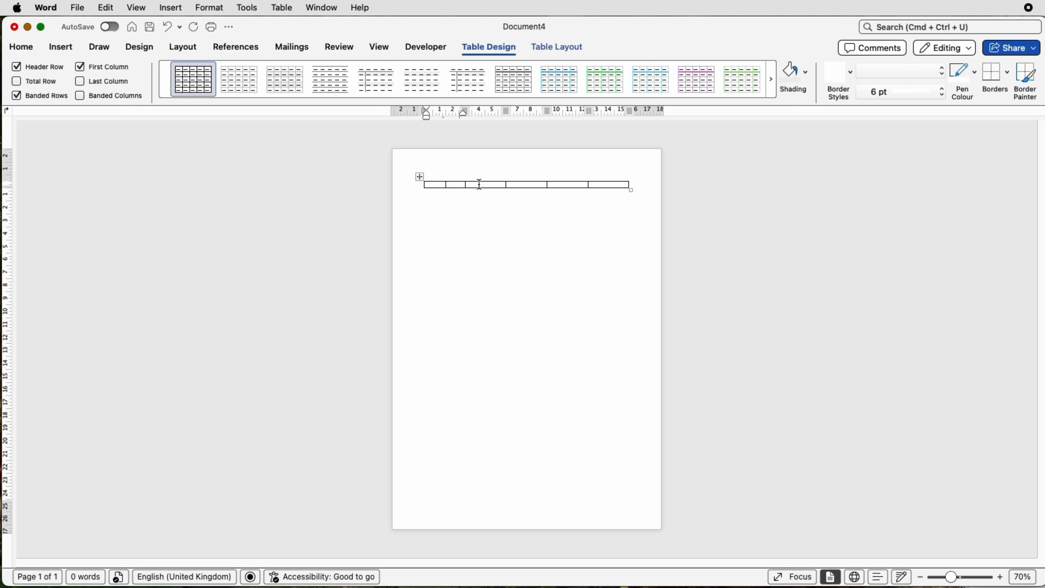
key(Return)
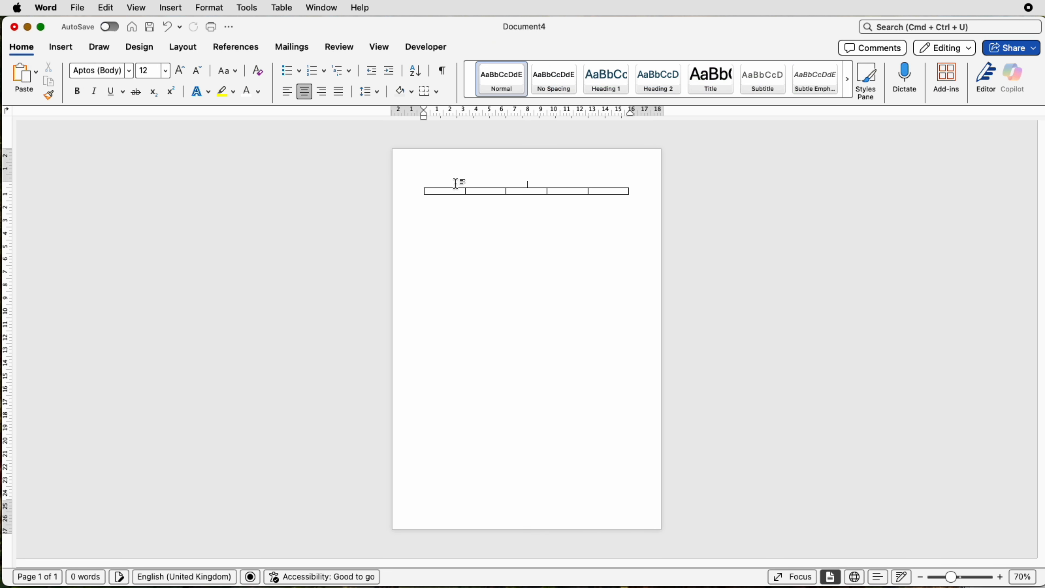
Add a run of blank lines in the table's first cell to stretch the row
click(449, 191)
key(Return)
key(Return)
key(Return)
key(Return)
key(Return)
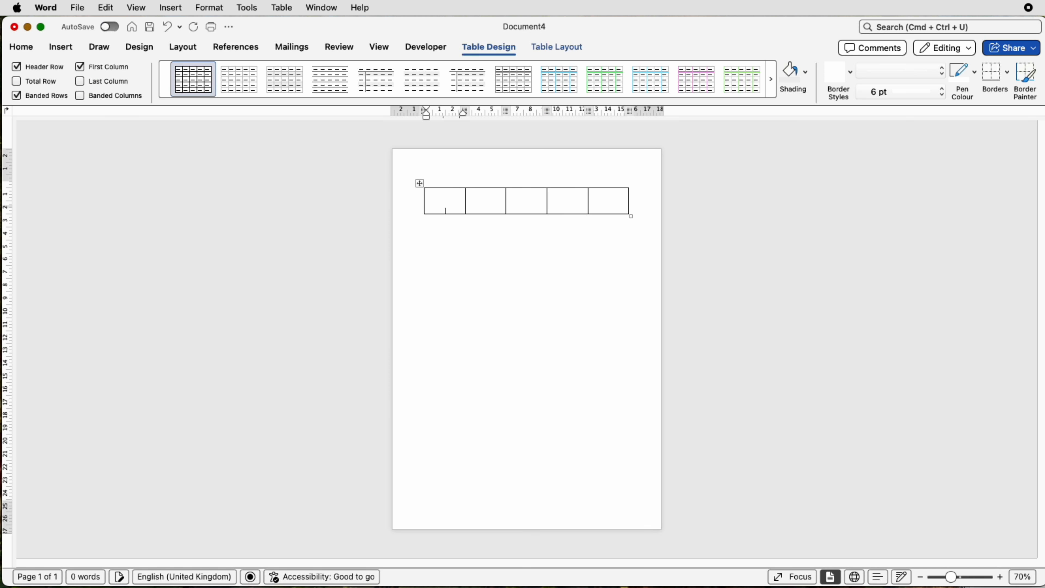
key(Return)
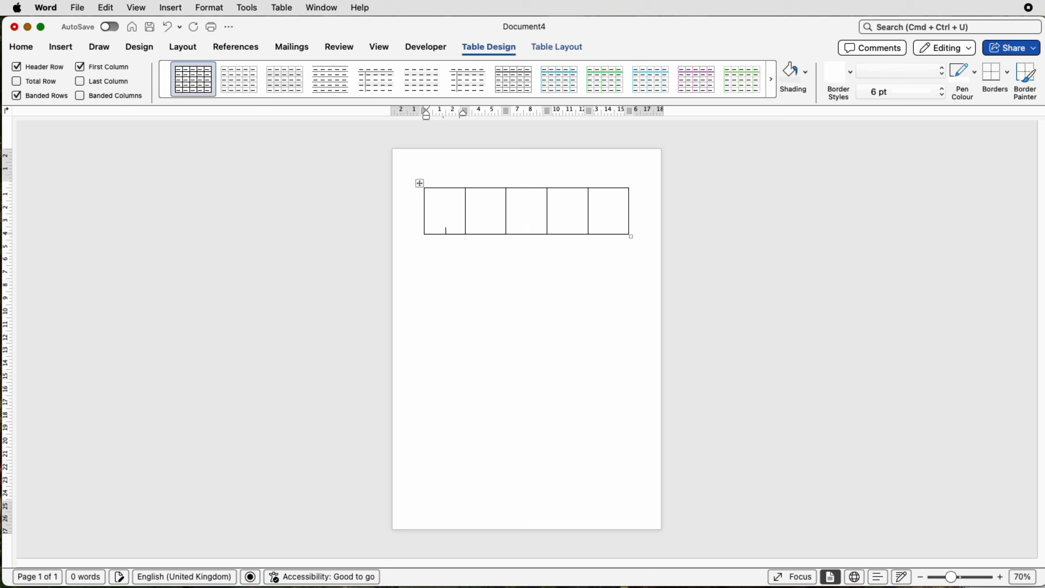
key(Return)
key(Return)
key(Return)
key(Return)
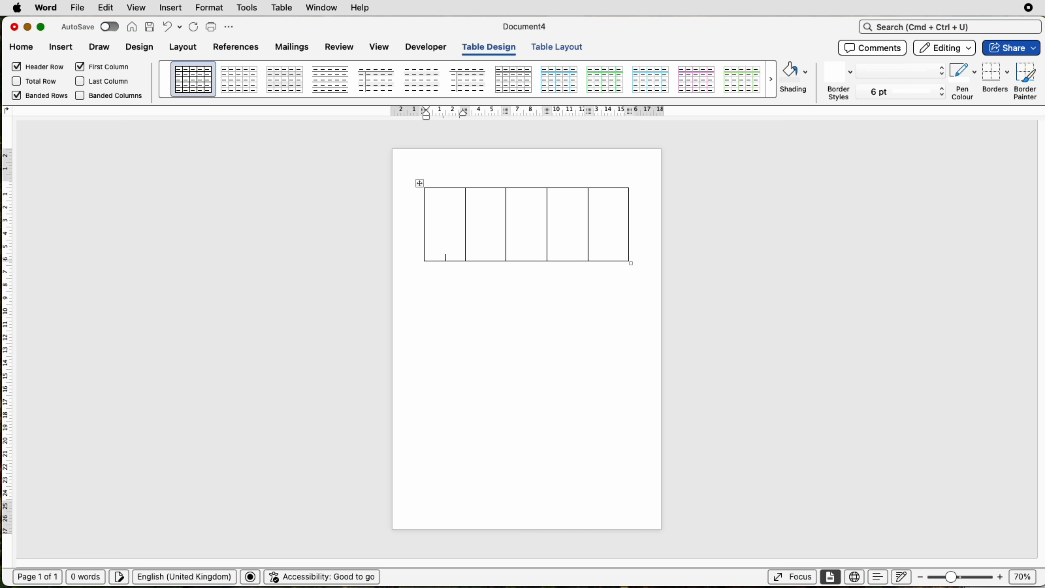
Delete the added blank lines from the table's first cell
key(BackSpace)
key(BackSpace)
key(BackSpace)
key(BackSpace)
key(BackSpace)
key(BackSpace)
key(BackSpace)
key(BackSpace)
key(BackSpace)
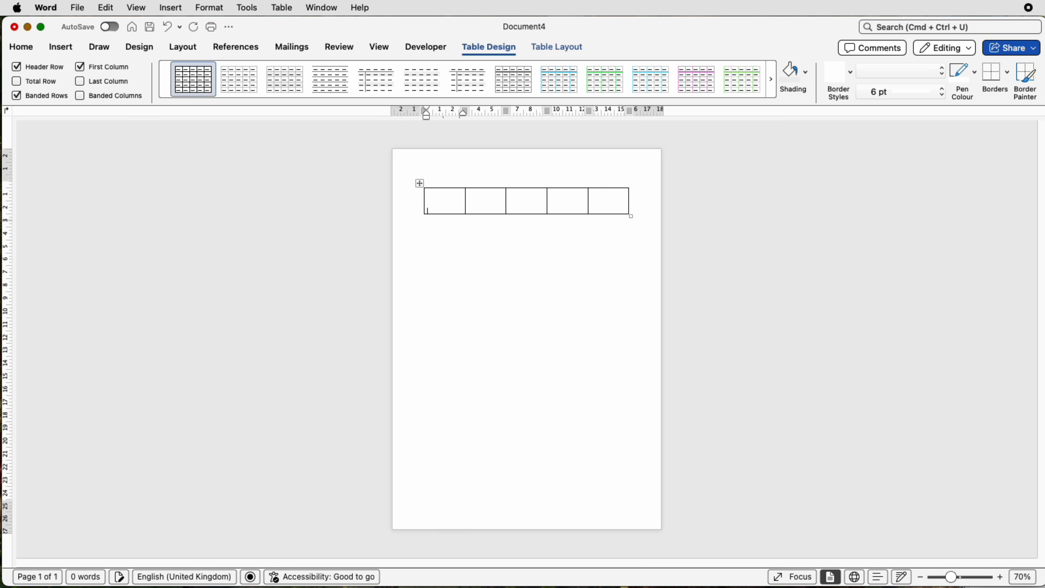
key(BackSpace)
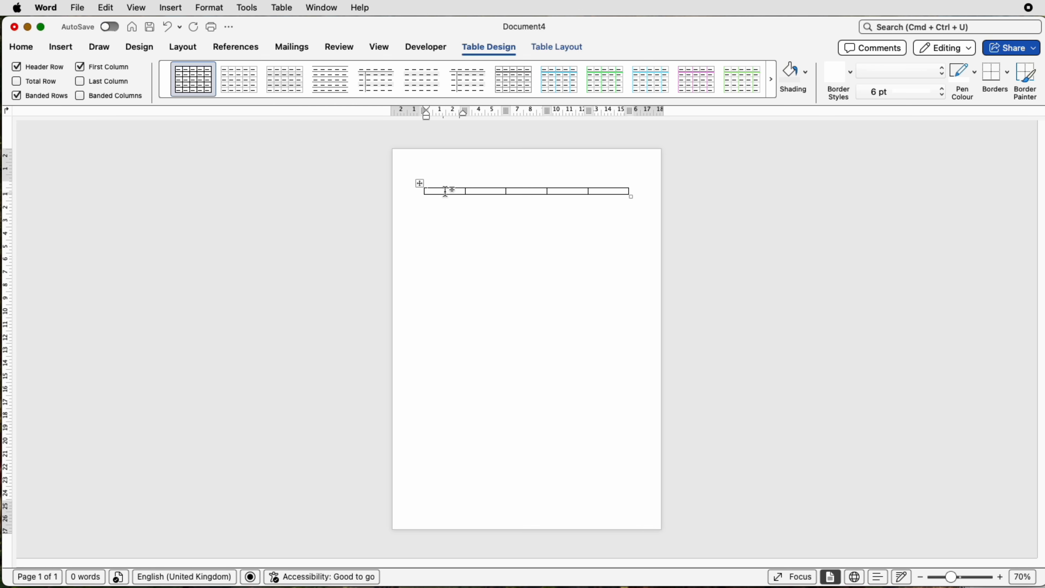
Fill the first cell with the item list from Paperclip to Wind chime, copy it, and left-align the text
text(Paperclip Teapot Bicycle bell Sketchbook Lantern Wooden spoon Seashell Pocket watch Candle holder Feather Ceramic mug Keyring Paintbrush Scarf Notebook Compass Glass bottle Plant pot Cushion Bookmark Tape measure Sunglasses Rolling pin Postcard Watering can Apron Chalk Basket Button Mirror Clock Soap dish Coaster Tray Ruler Storage jar Hat Gloves Picture frame Table mat Wind chime)
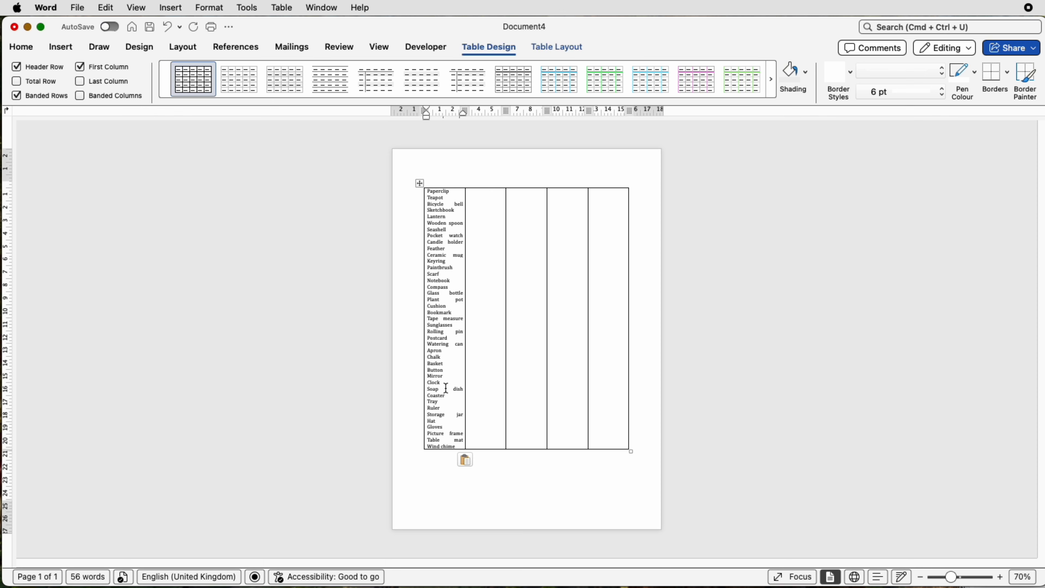
drag(458, 447, 409, 196)
key(super+c)
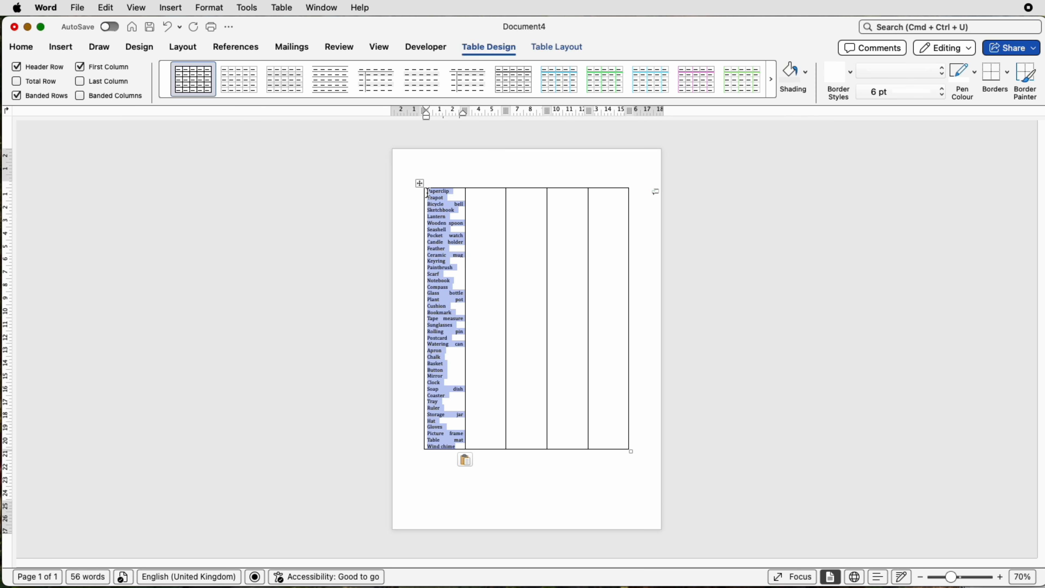
click(22, 47)
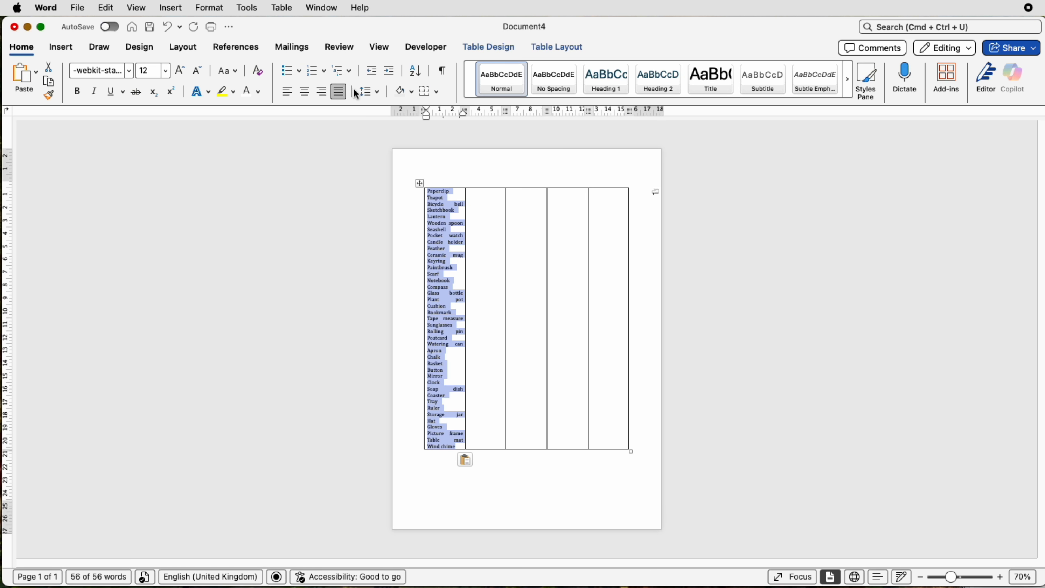
click(288, 95)
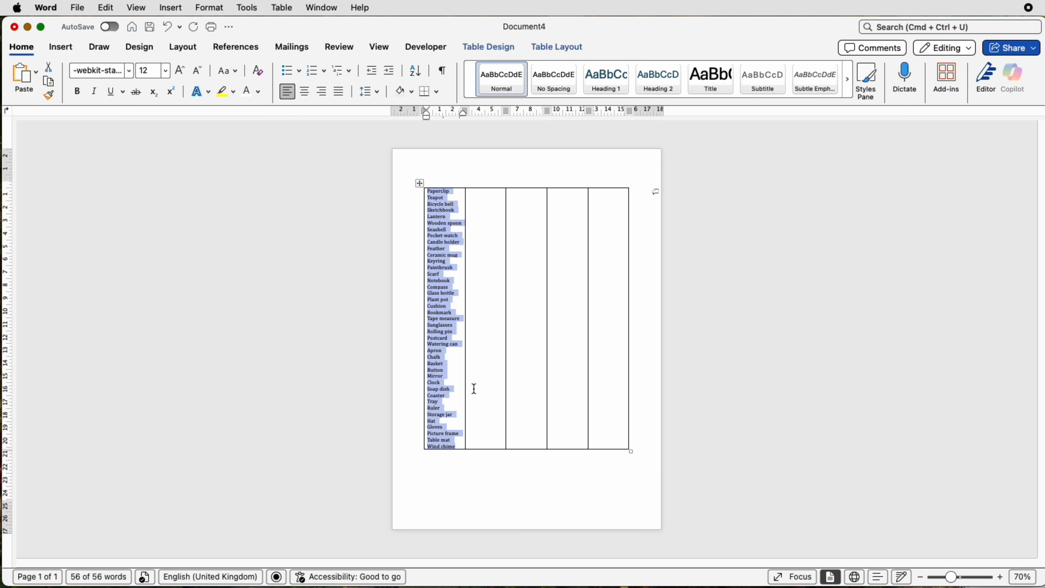
click(455, 375)
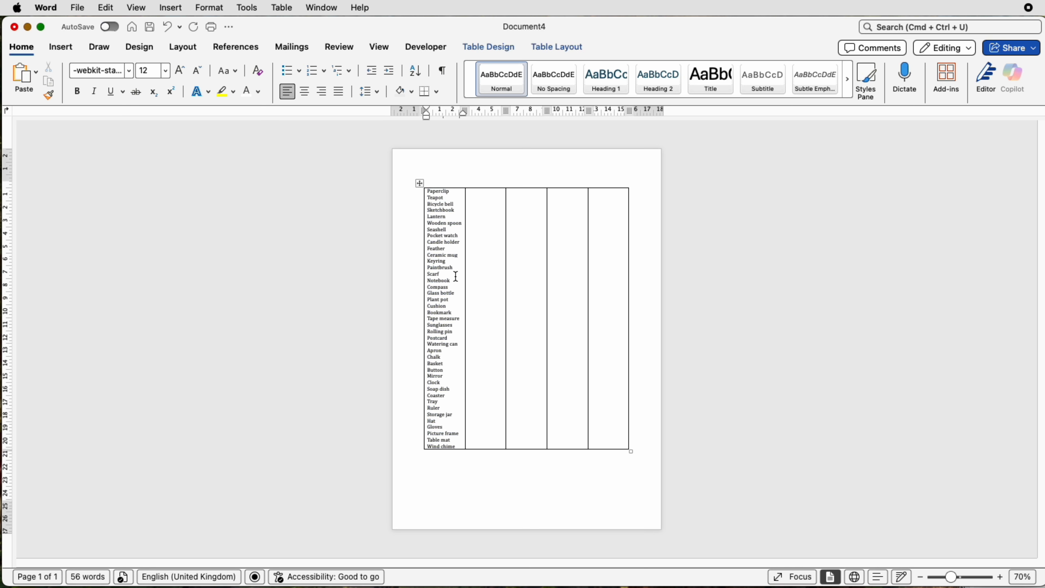
Paste the copied item list into each of the four remaining table columns
key(Tab)
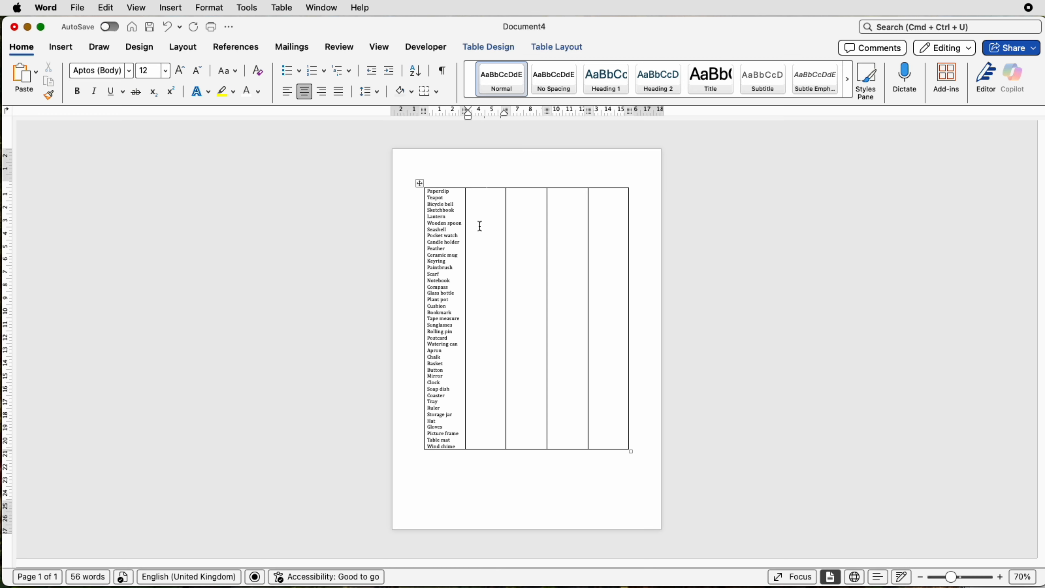
key(super+v)
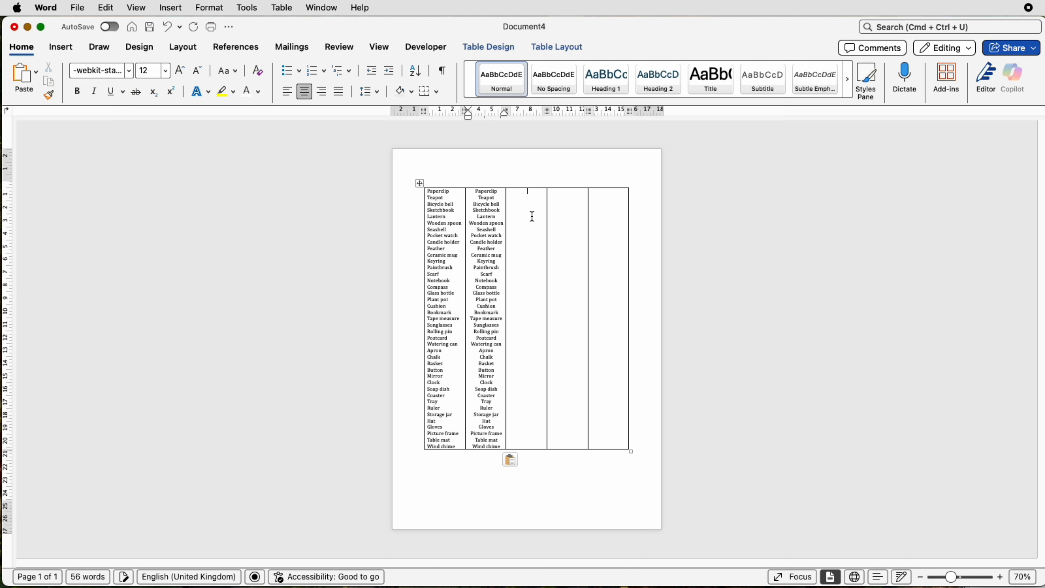
key(Tab)
key(super+v)
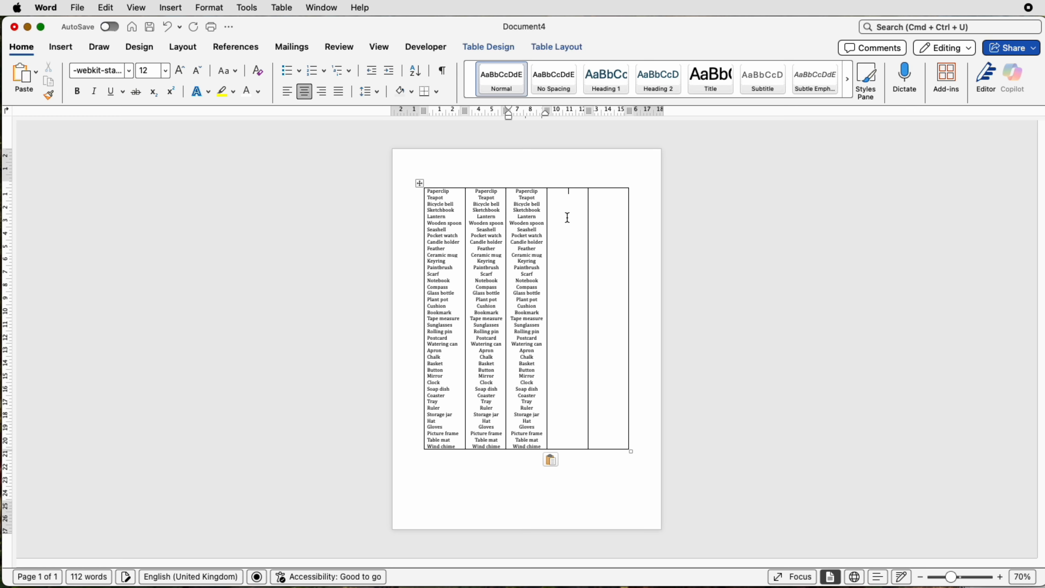
key(super+v)
key(super+v)
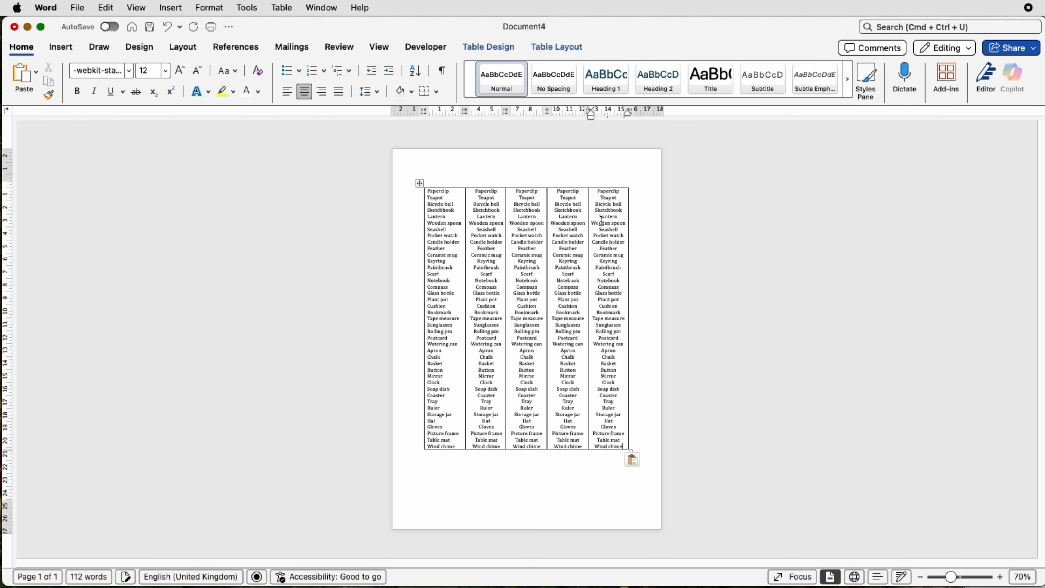
Align the text of all table cells to the centre left
key(super+a)
click(548, 49)
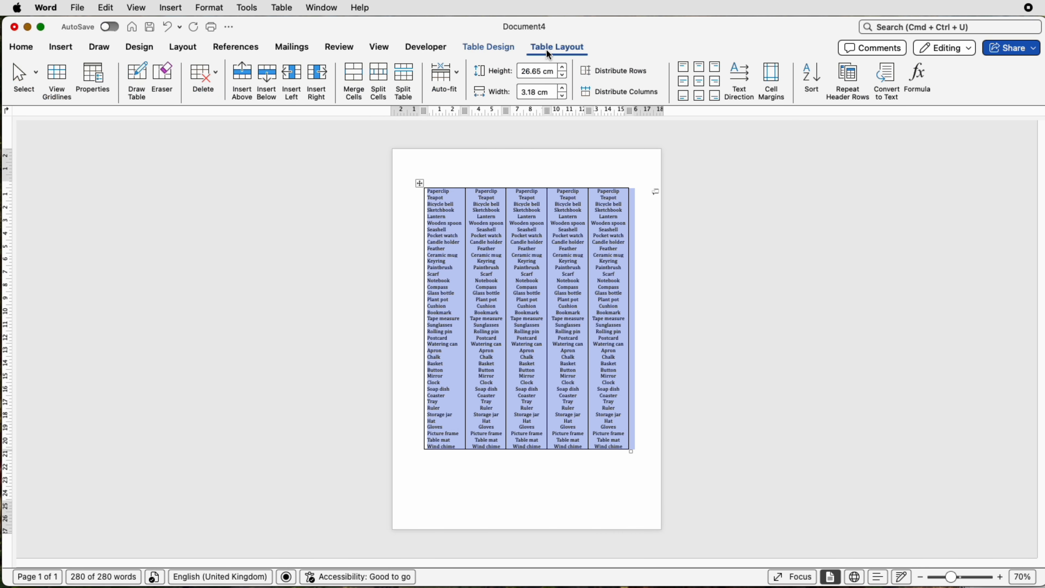
click(685, 82)
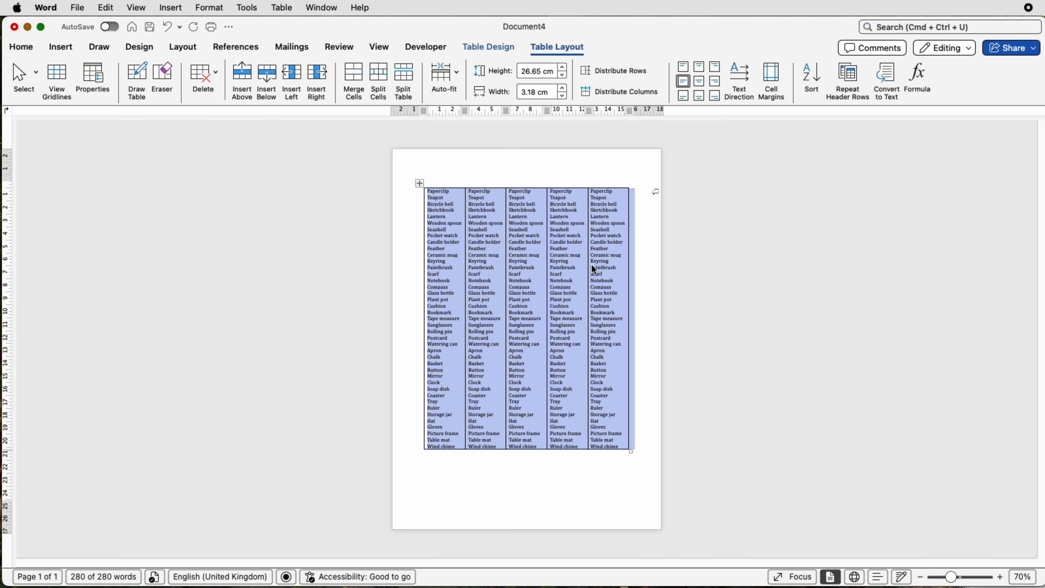
click(541, 471)
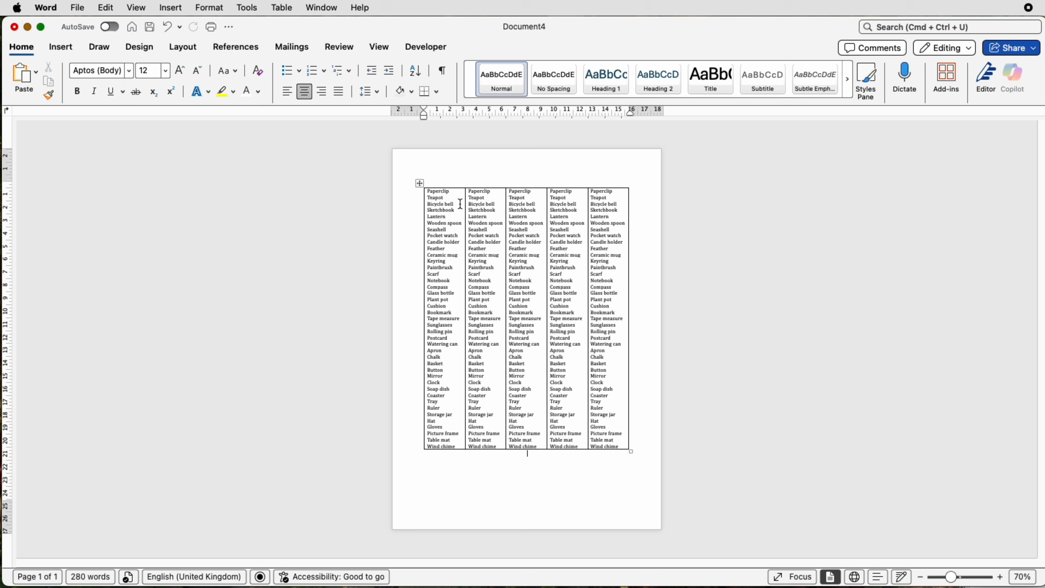
Apply red 6 pt lines to all borders of the table
click(419, 182)
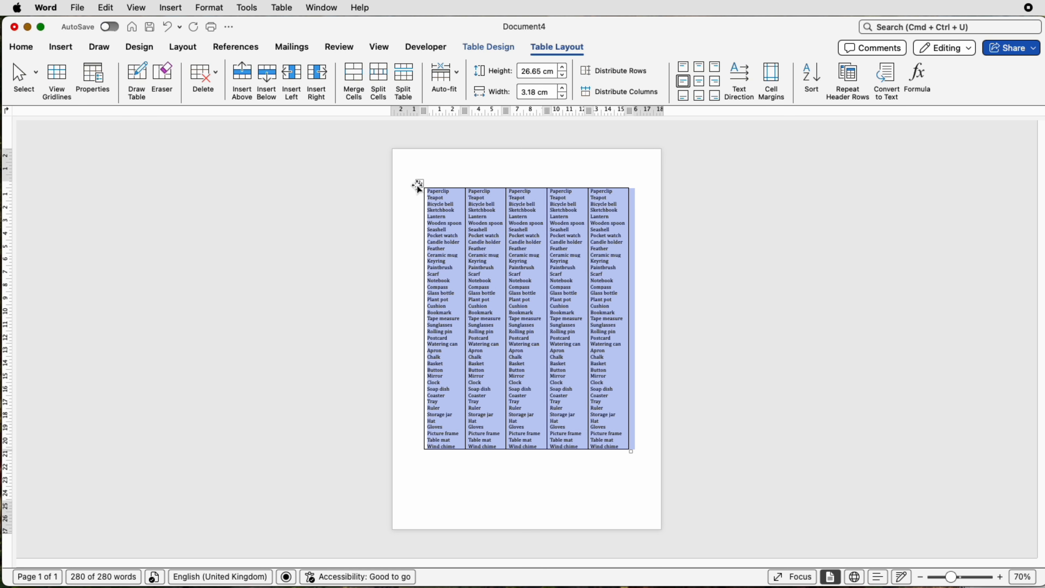
click(500, 54)
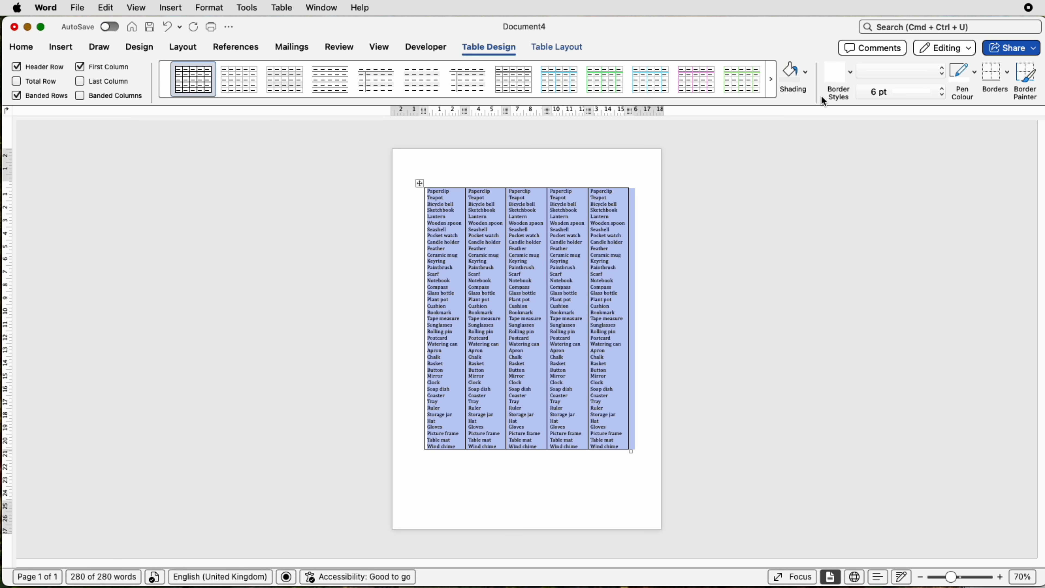
click(975, 78)
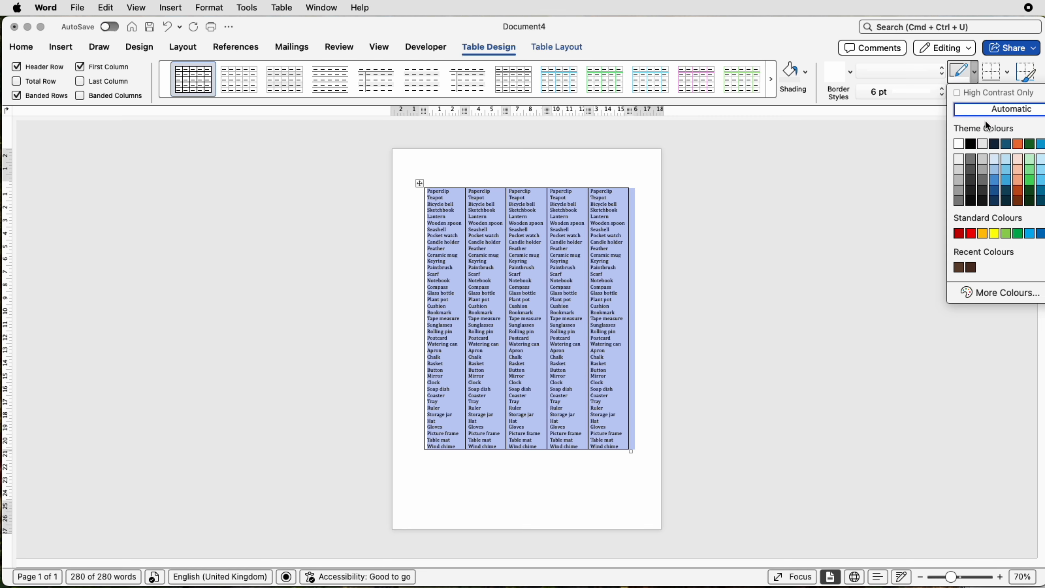
click(971, 233)
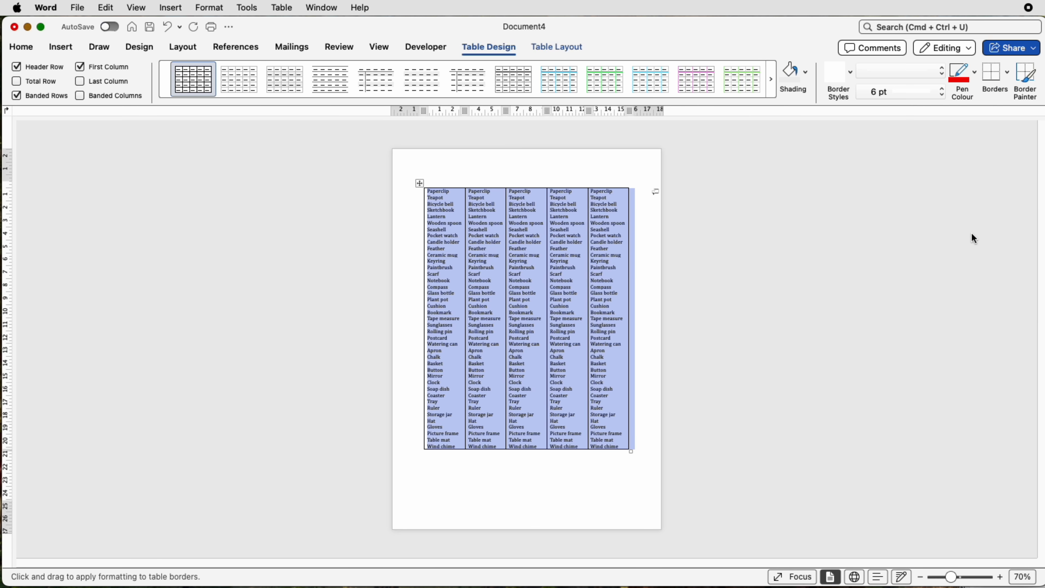
click(1006, 73)
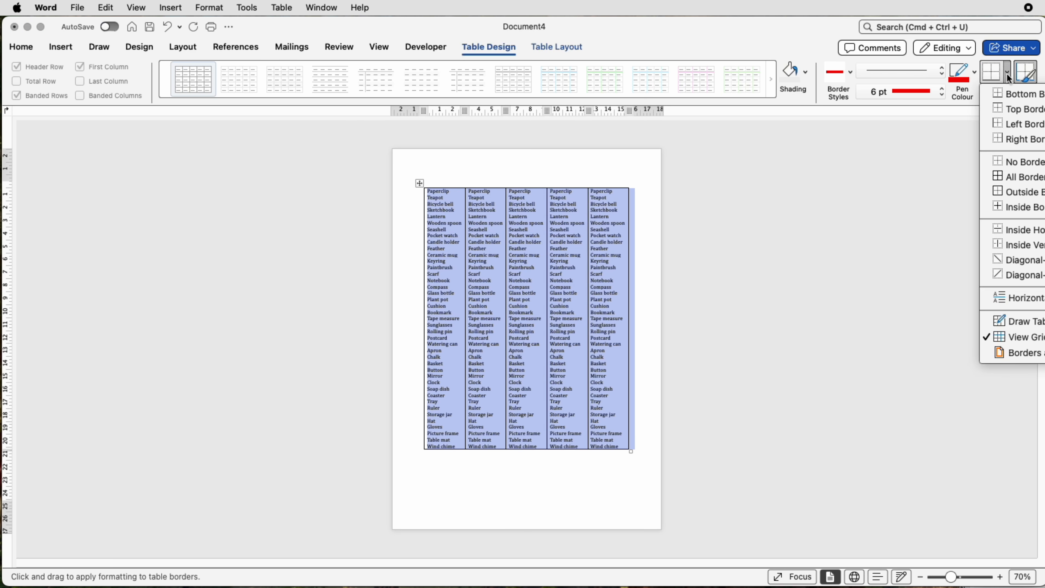
click(995, 176)
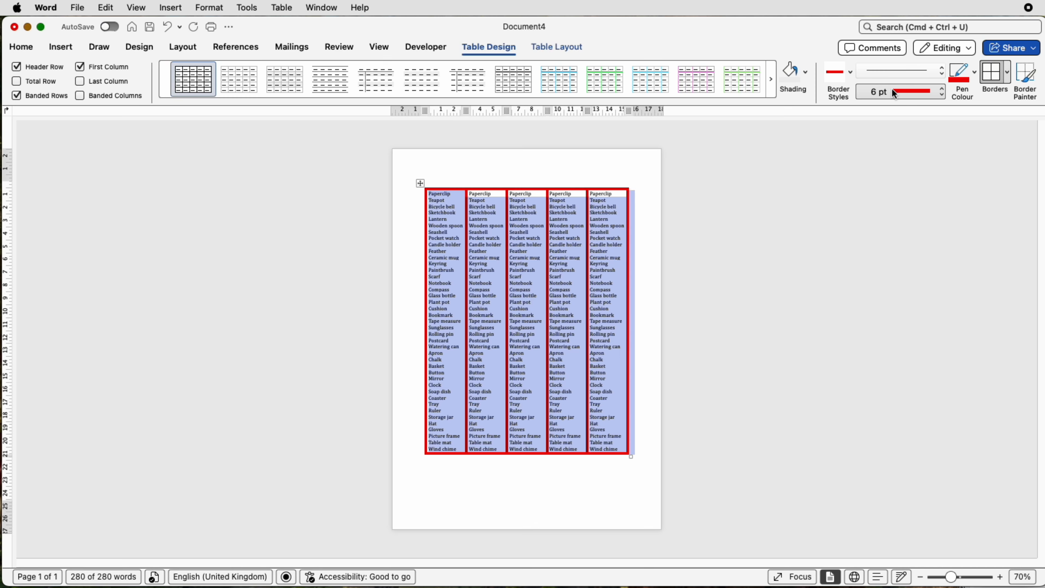
Set the border width to 1 ½ pt and reapply the borders to the whole table
click(939, 90)
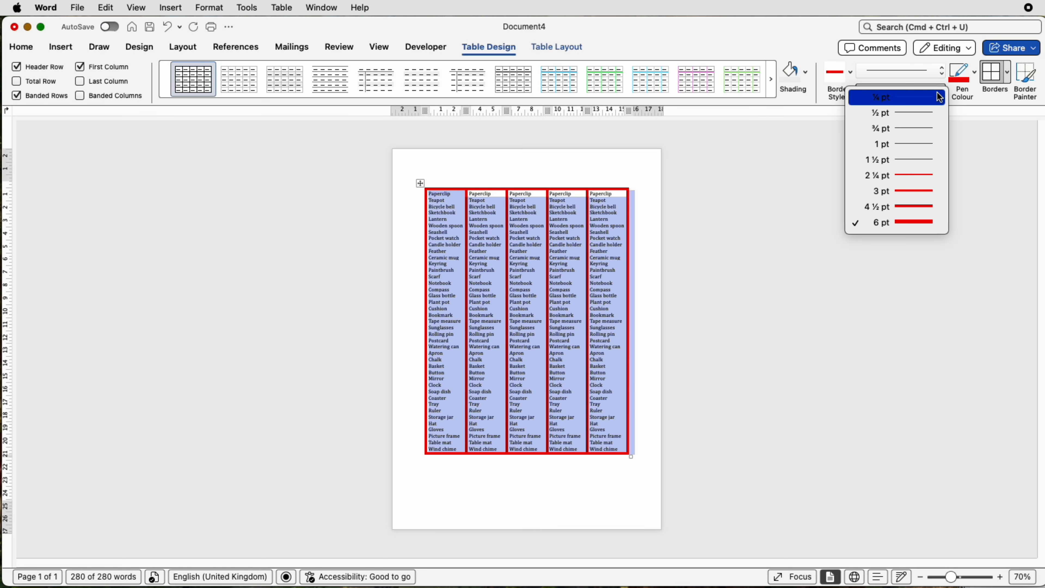
click(899, 155)
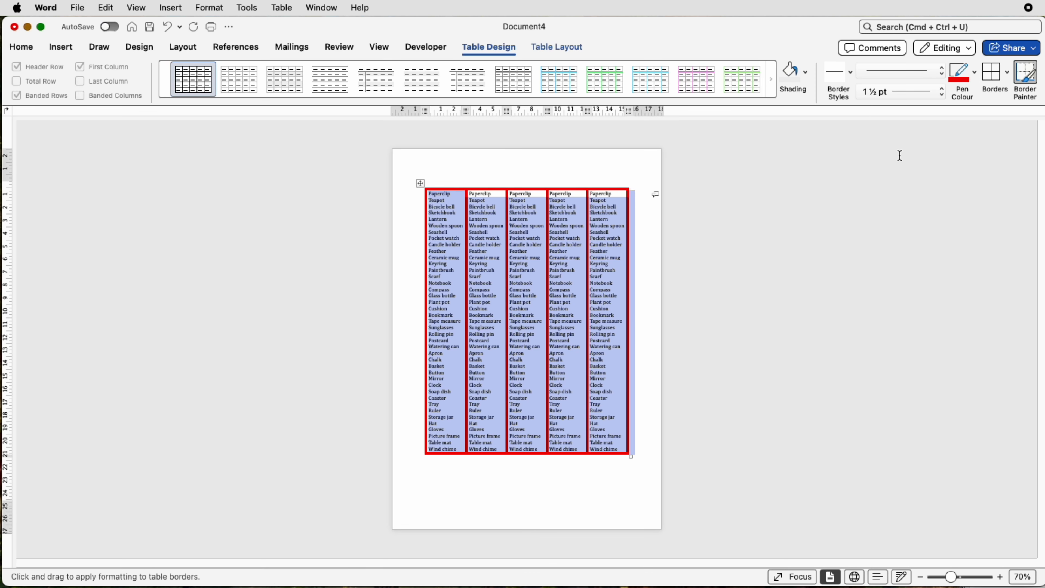
click(995, 75)
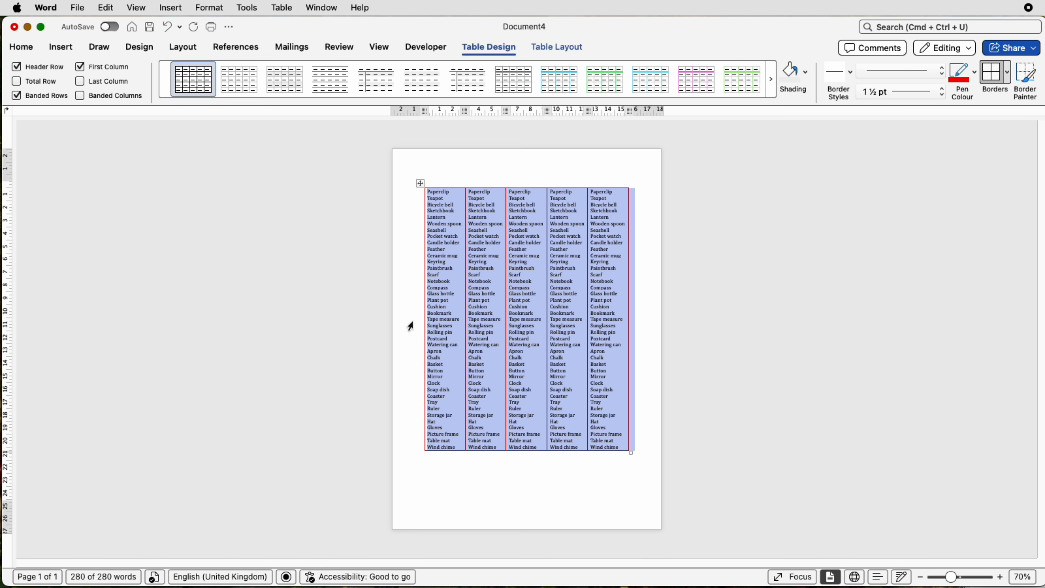
Remove all borders from the selected table
click(1009, 78)
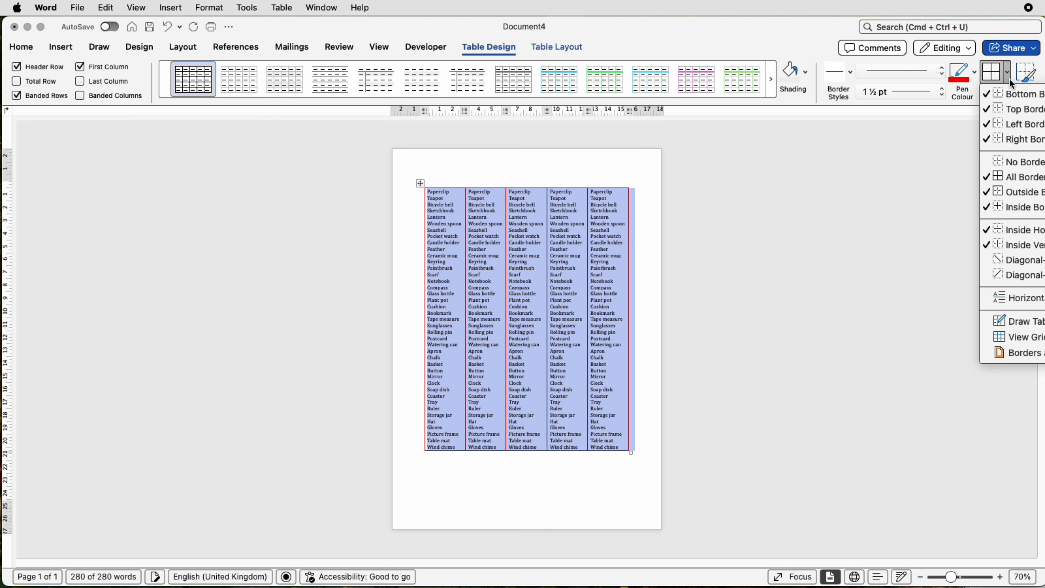
click(997, 162)
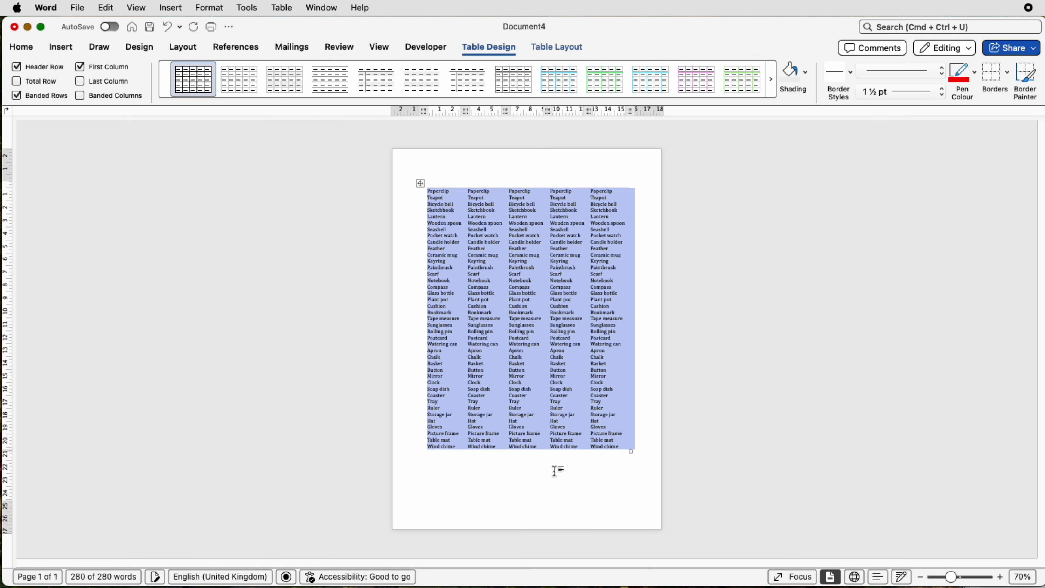
Show the gridlines of the borderless table
click(560, 406)
click(420, 183)
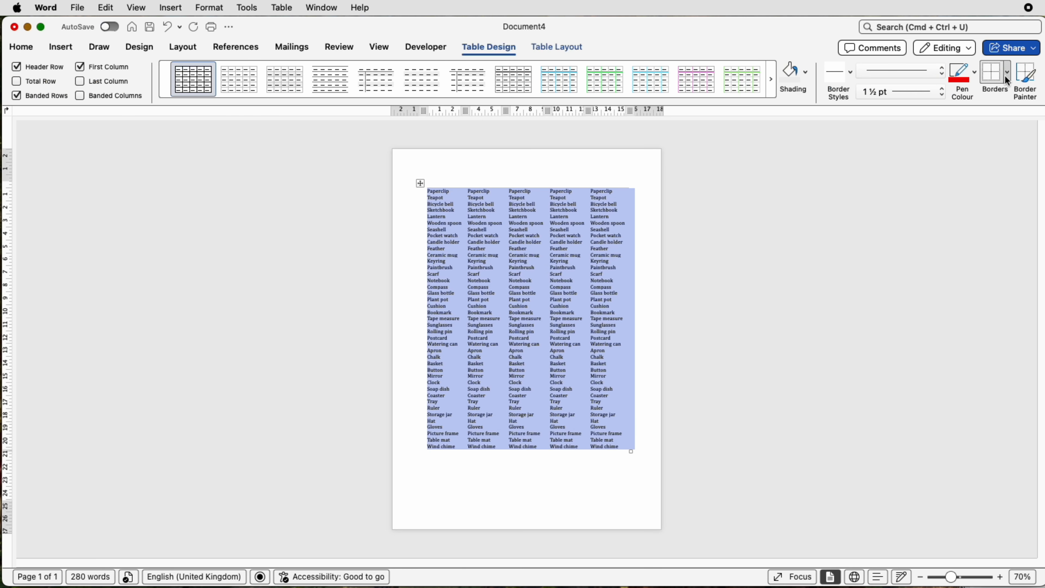
click(1007, 74)
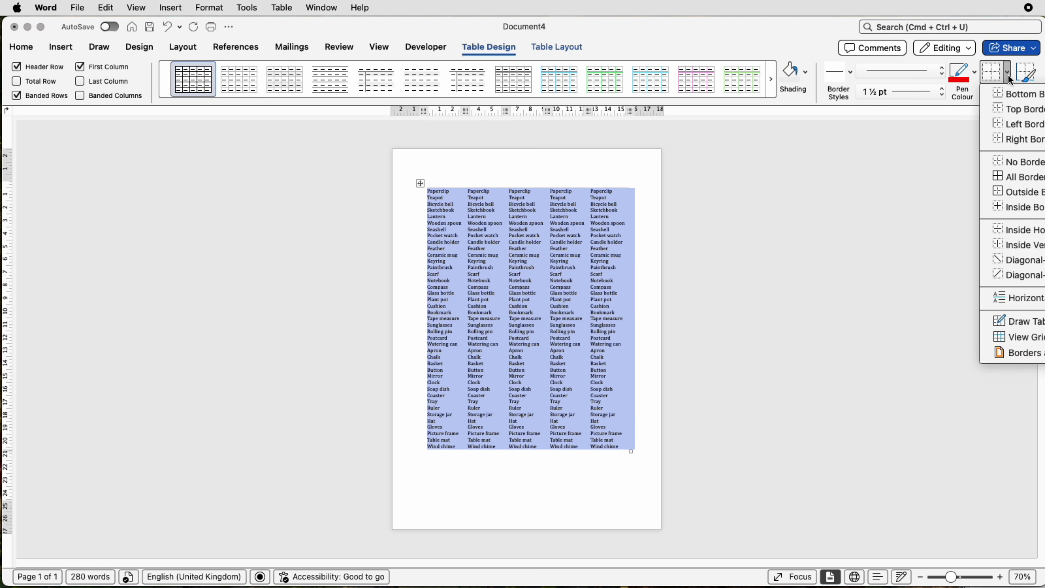
click(1002, 339)
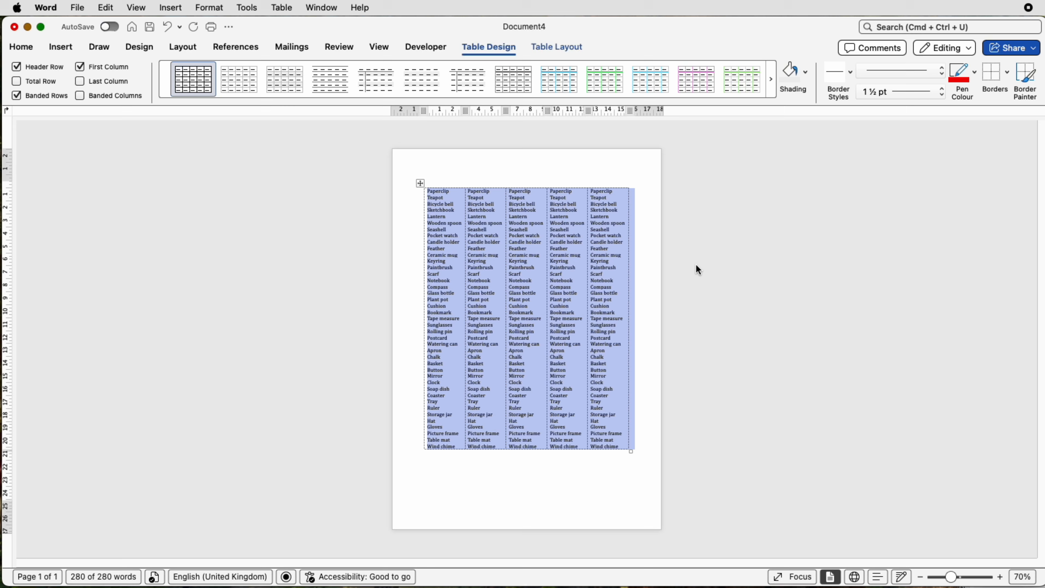
click(686, 398)
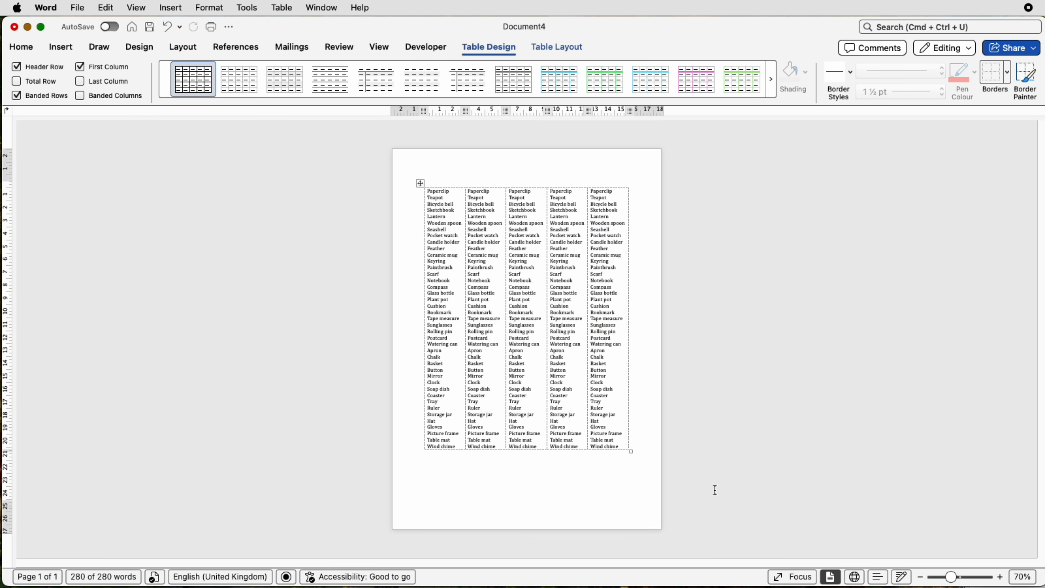
Copy the list in the fourth column, and delete that column's cell with the remaining cells shifted left
click(954, 579)
drag(954, 581, 959, 581)
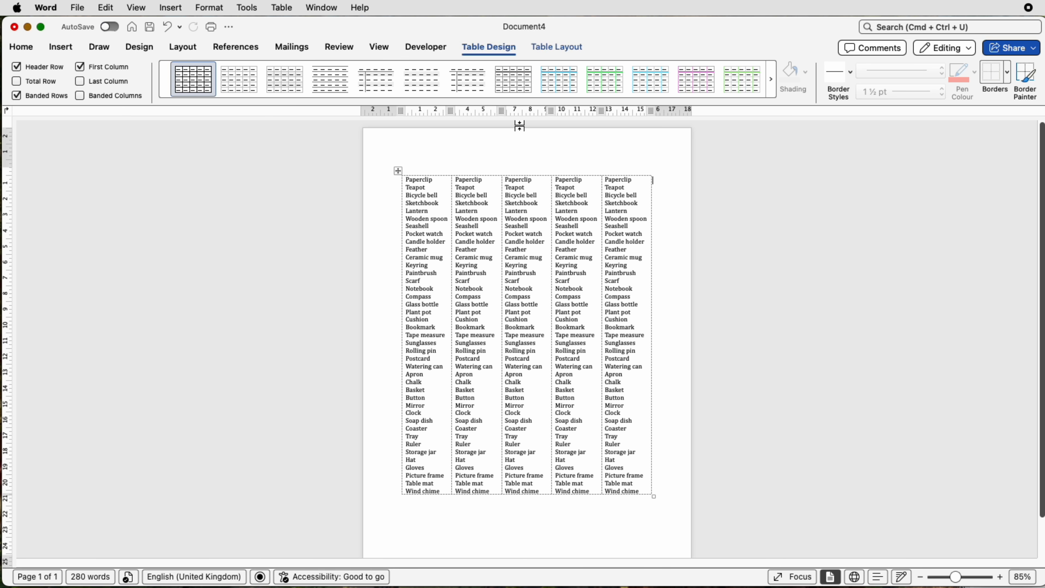
click(592, 490)
drag(592, 490, 564, 179)
key(super+c)
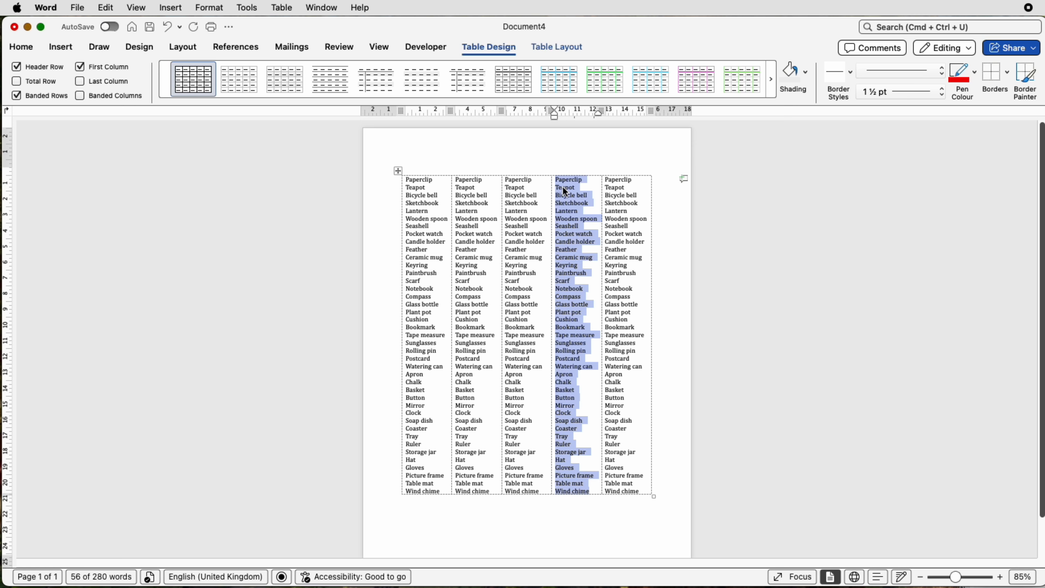
right_click(563, 188)
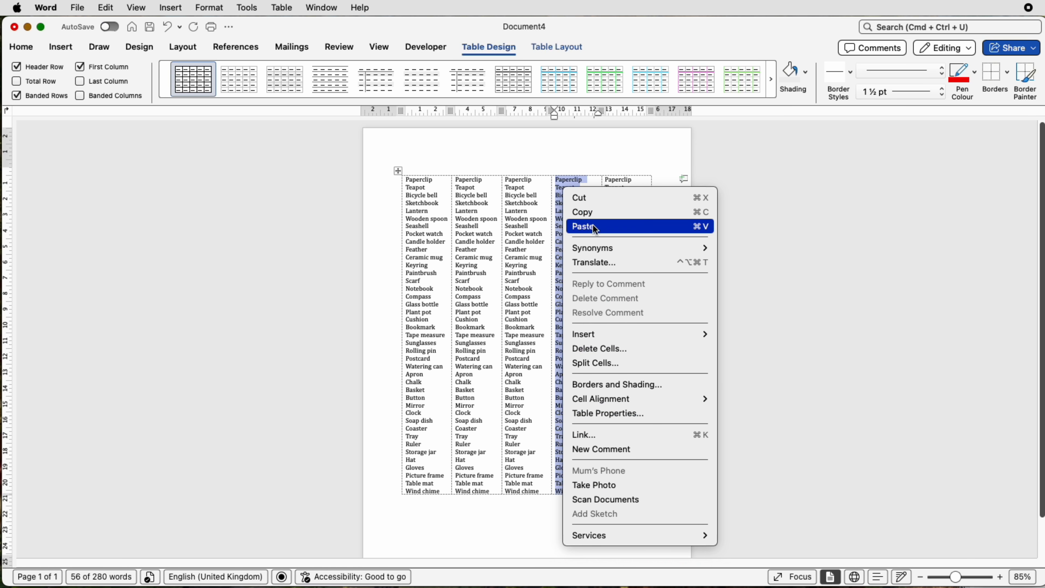
click(594, 353)
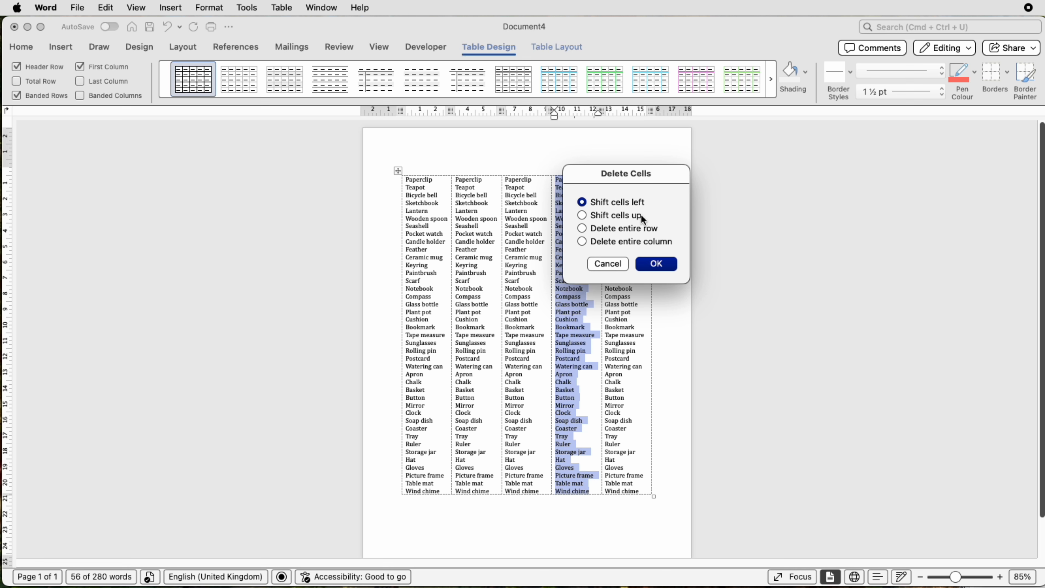
click(645, 268)
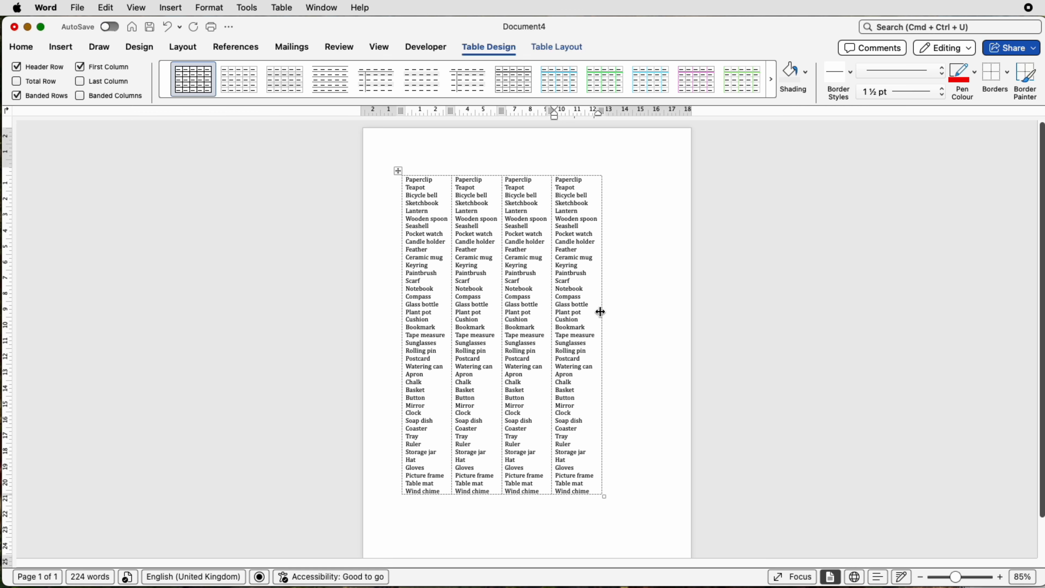
Widen the last column to about the right page margin and distribute all four columns evenly
drag(601, 312, 648, 315)
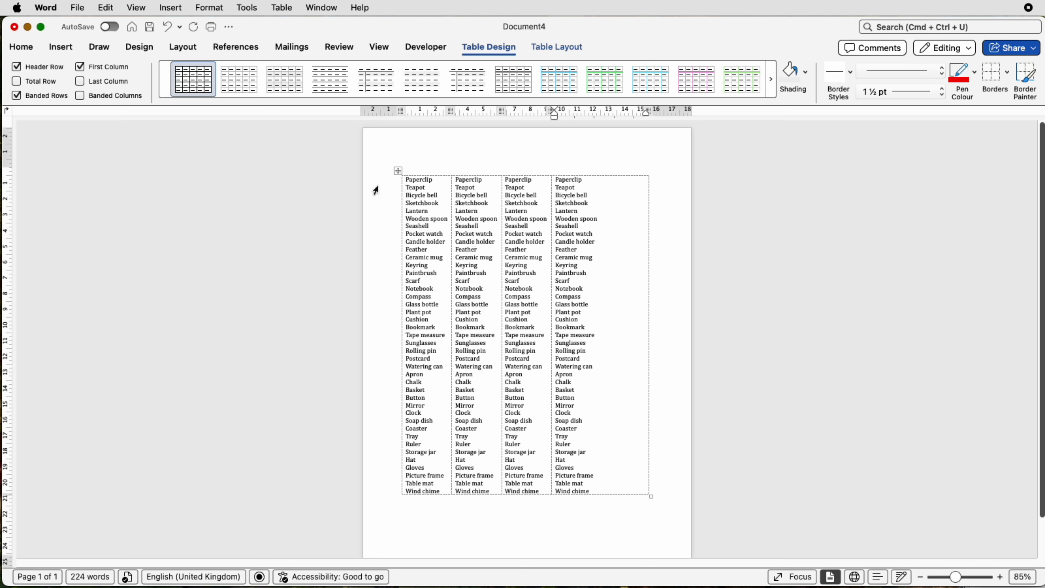
click(398, 171)
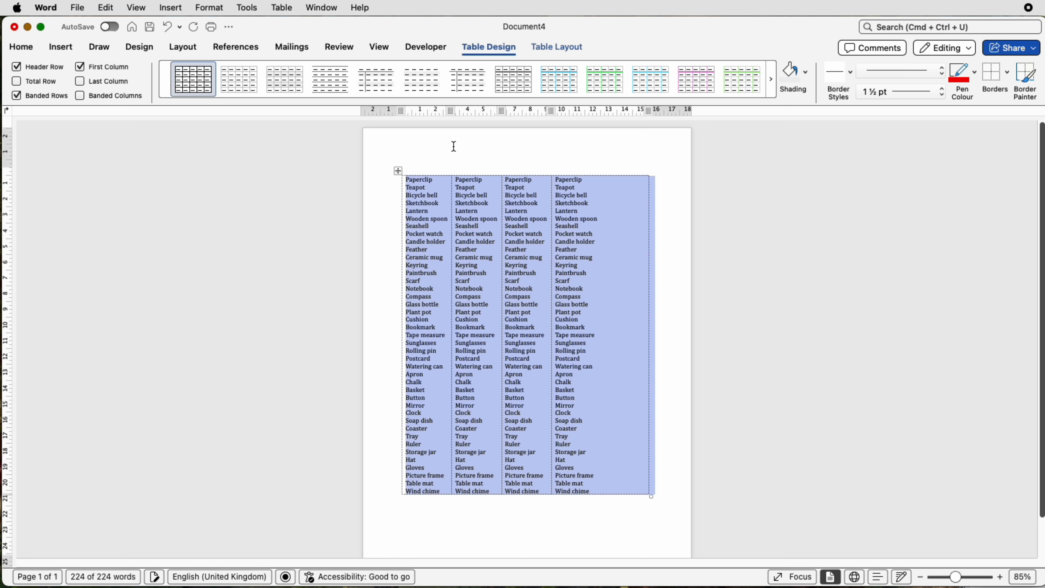
click(552, 49)
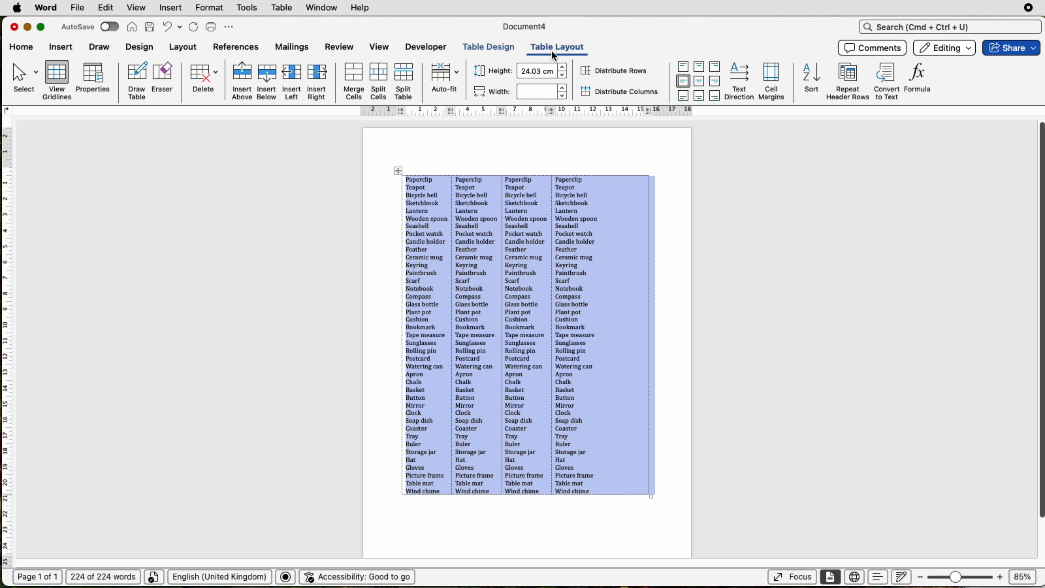
click(590, 95)
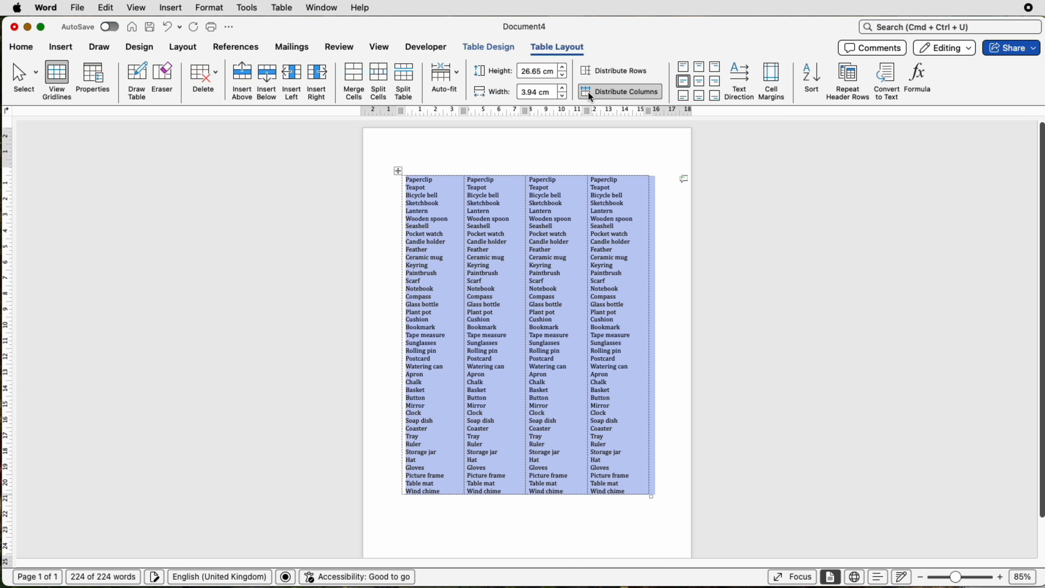
scroll(596, 268, down, 2)
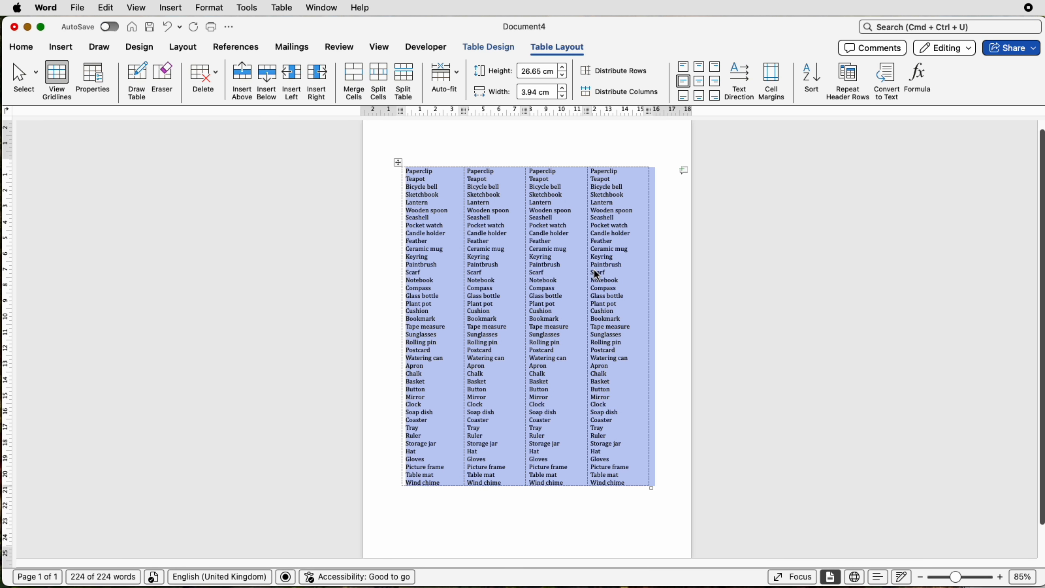
click(573, 277)
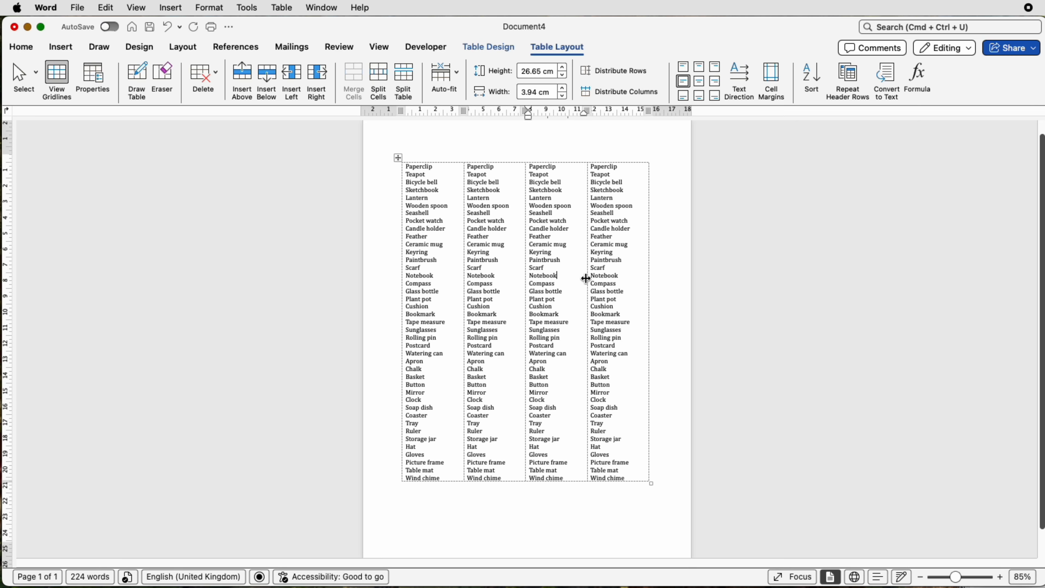
Narrow the third column to about 2.63 cm and split the fourth column's cell into two columns and one row
drag(586, 279, 566, 278)
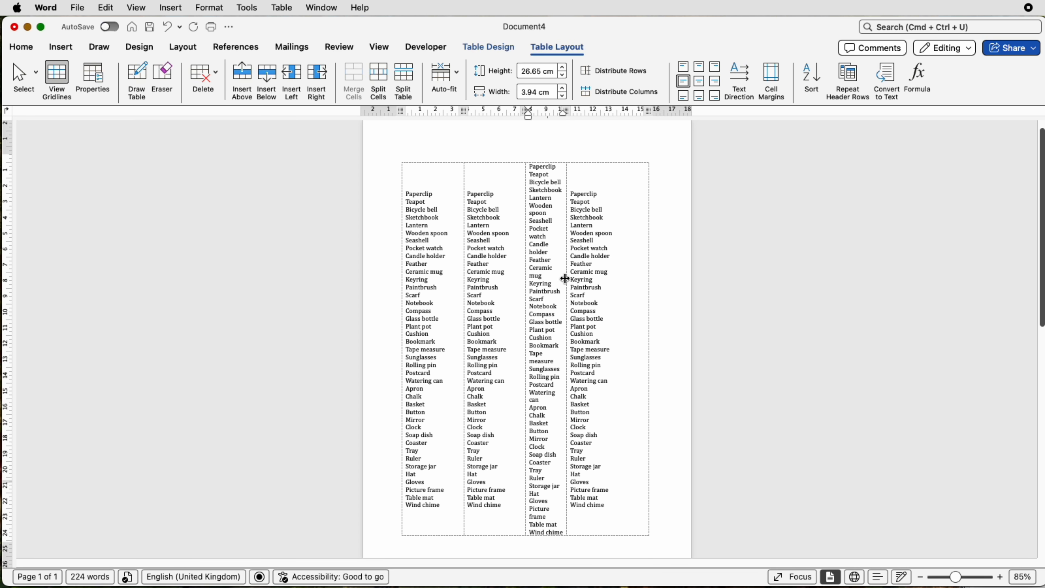
click(599, 179)
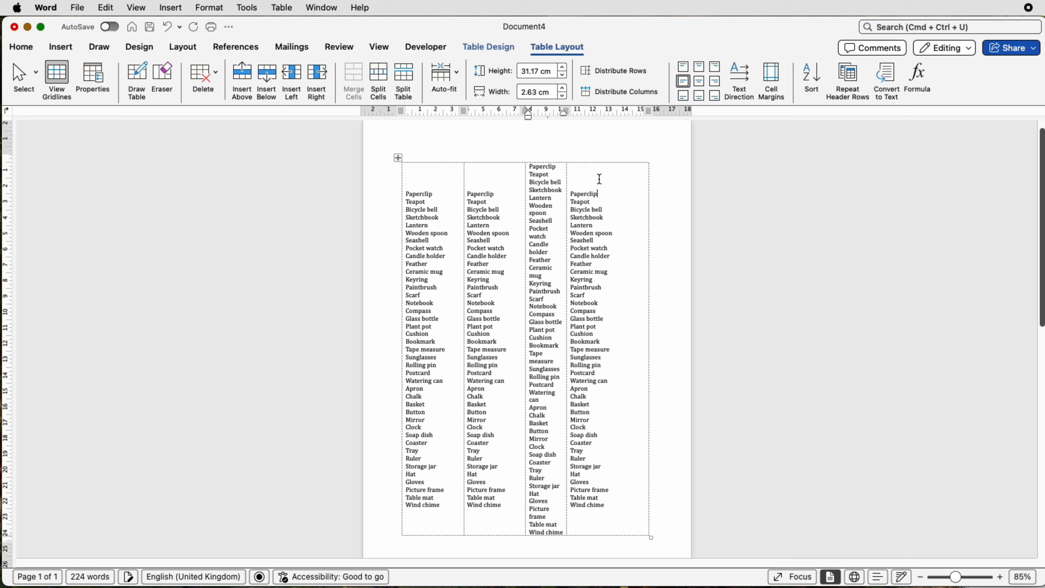
click(378, 80)
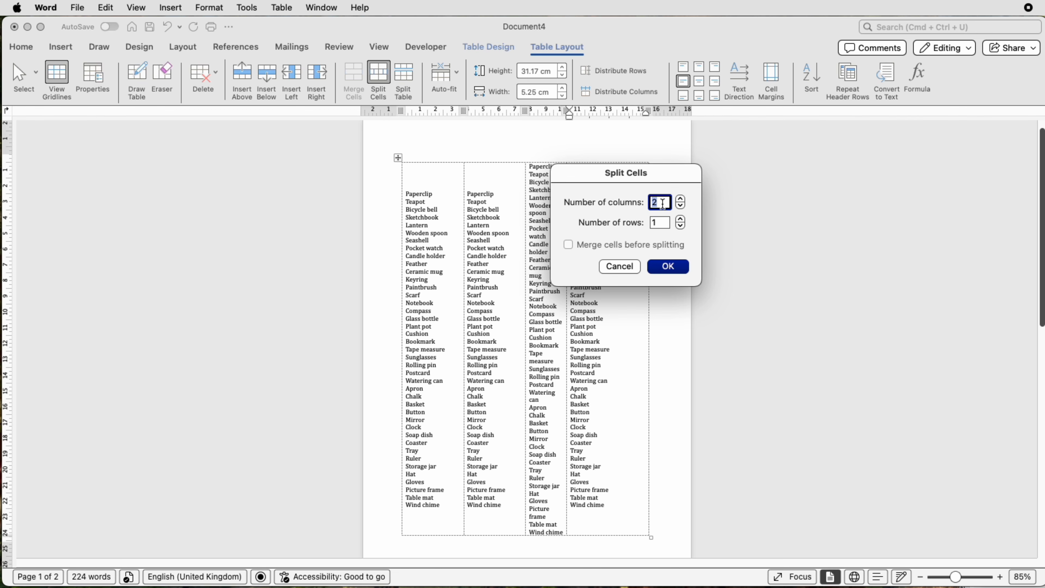
click(666, 267)
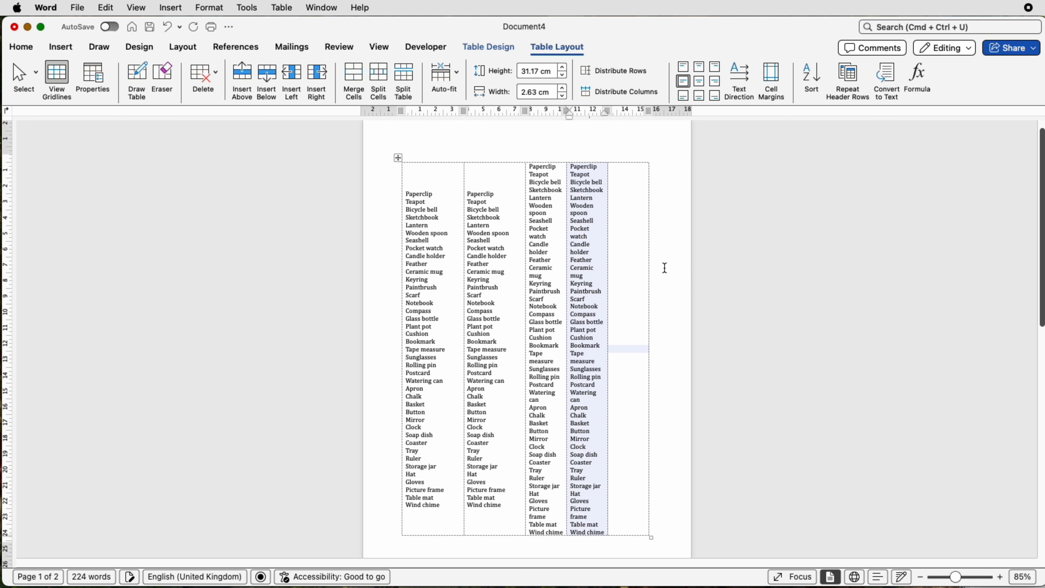
click(636, 273)
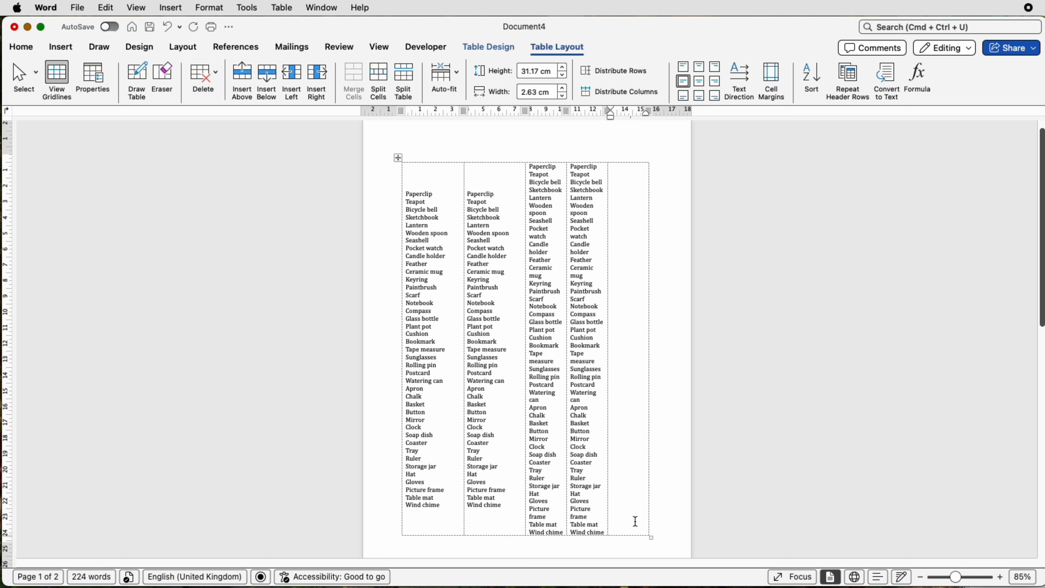
Distribute all five columns evenly and paste the copied list into the empty last column
drag(636, 521, 457, 368)
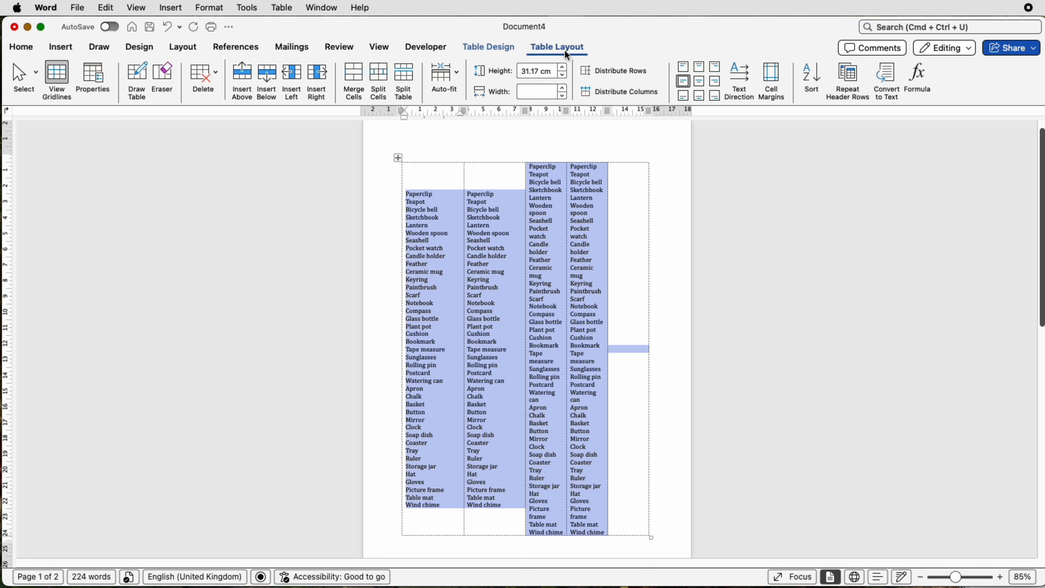
click(620, 98)
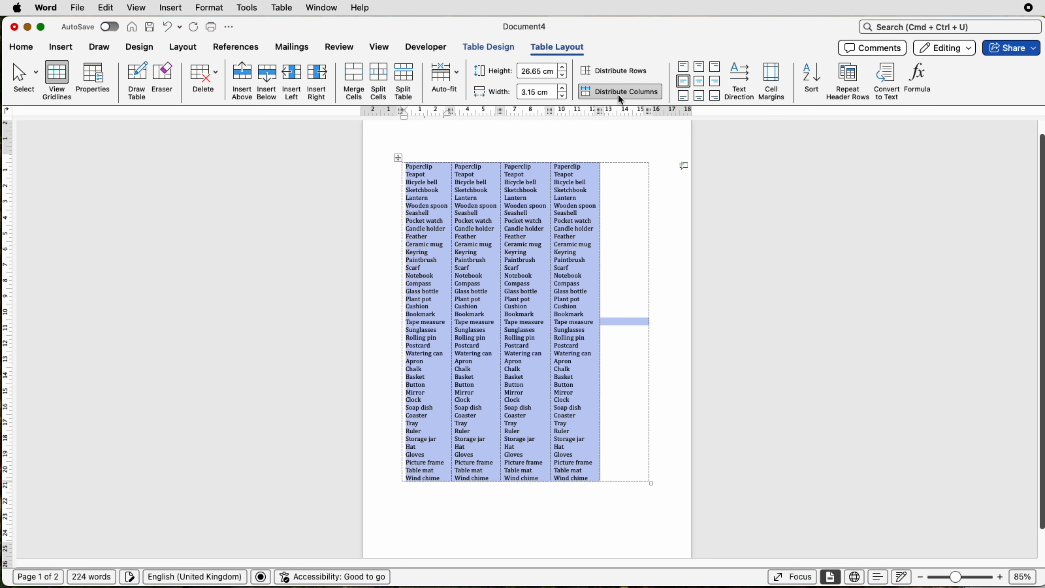
click(622, 206)
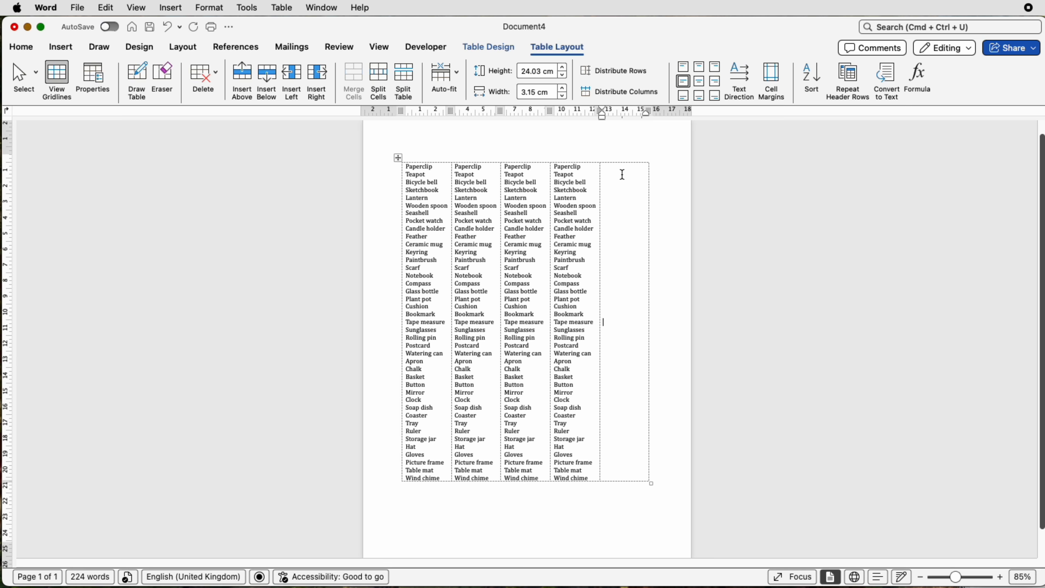
key(super+v)
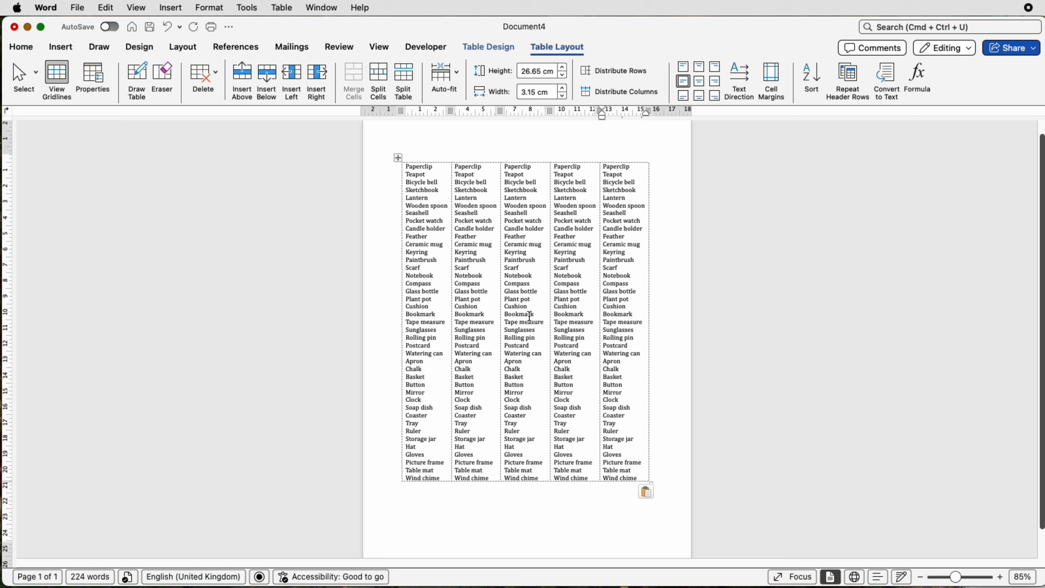
Shade the whole table with a medium grey theme colour
scroll(530, 316, up, 1)
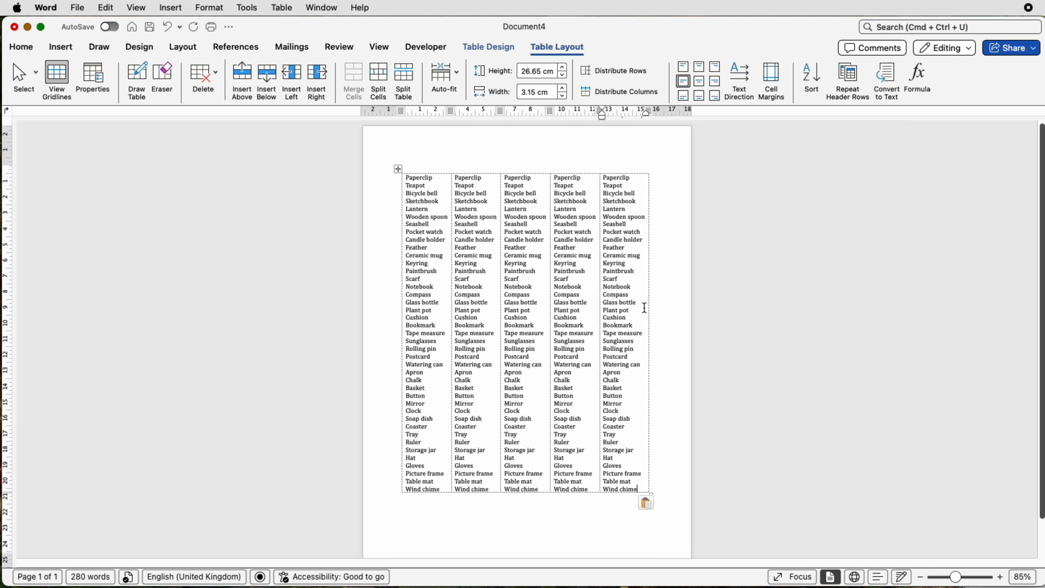
click(397, 169)
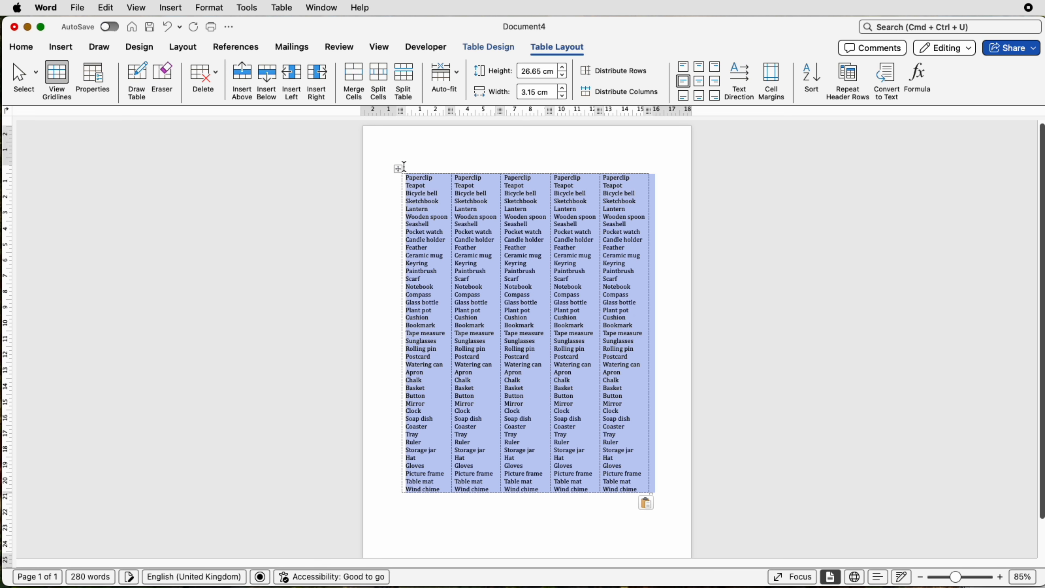
click(500, 45)
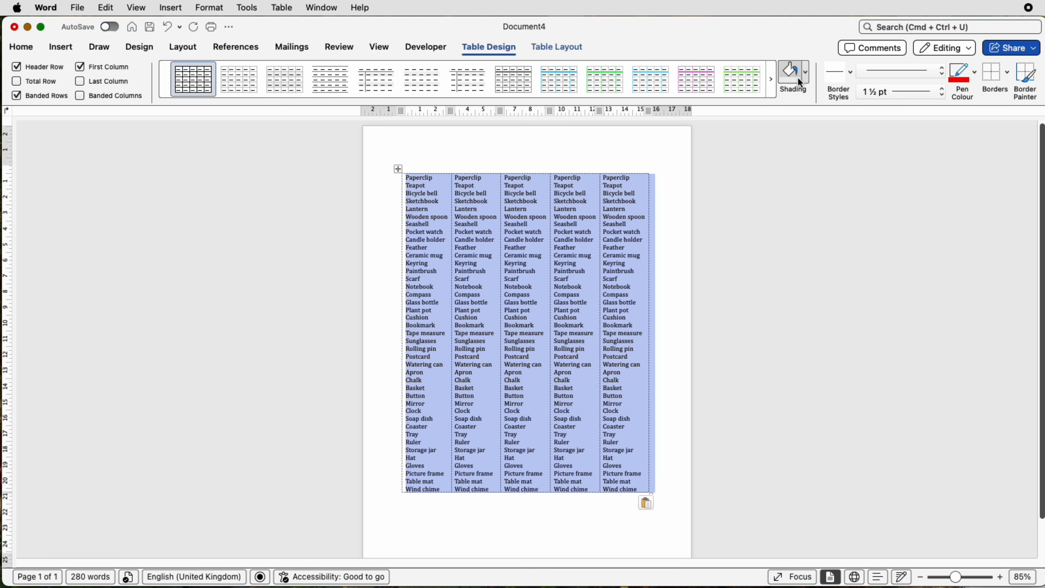
click(806, 79)
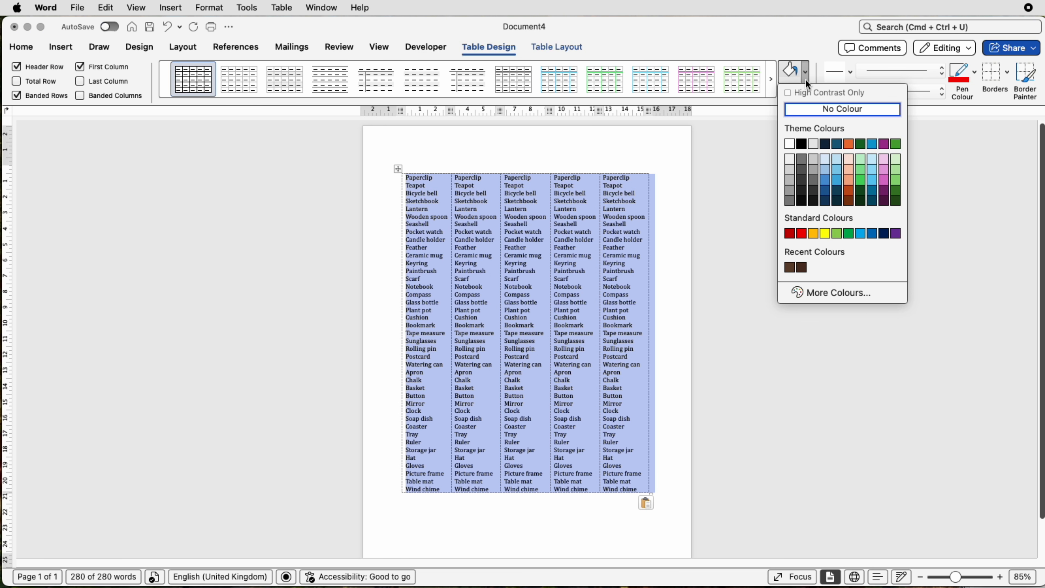
click(789, 180)
click(685, 164)
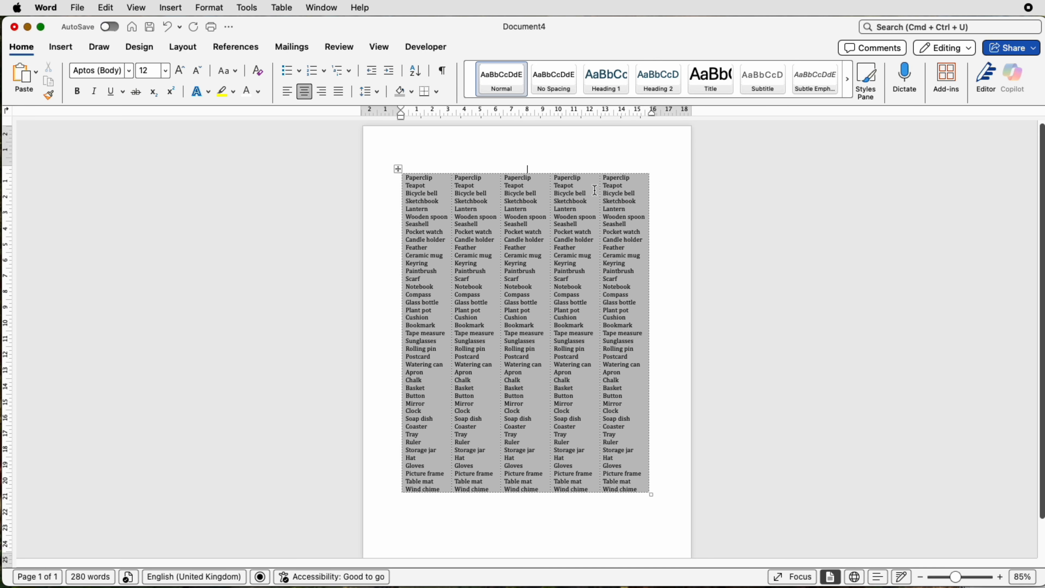
Apply white 3 pt borders to all edges of every cell in the whole table
click(398, 170)
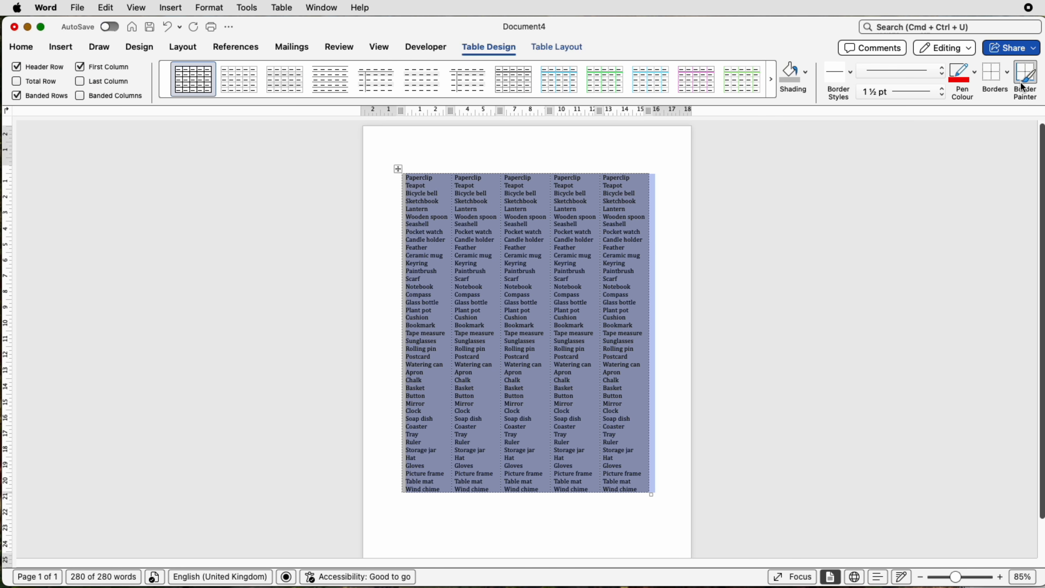
click(974, 73)
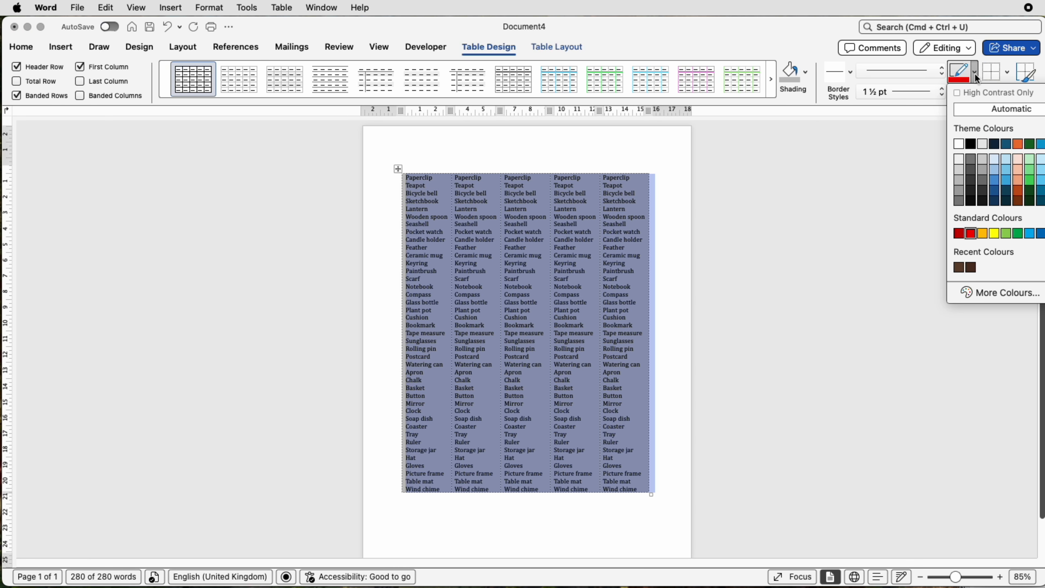
click(959, 146)
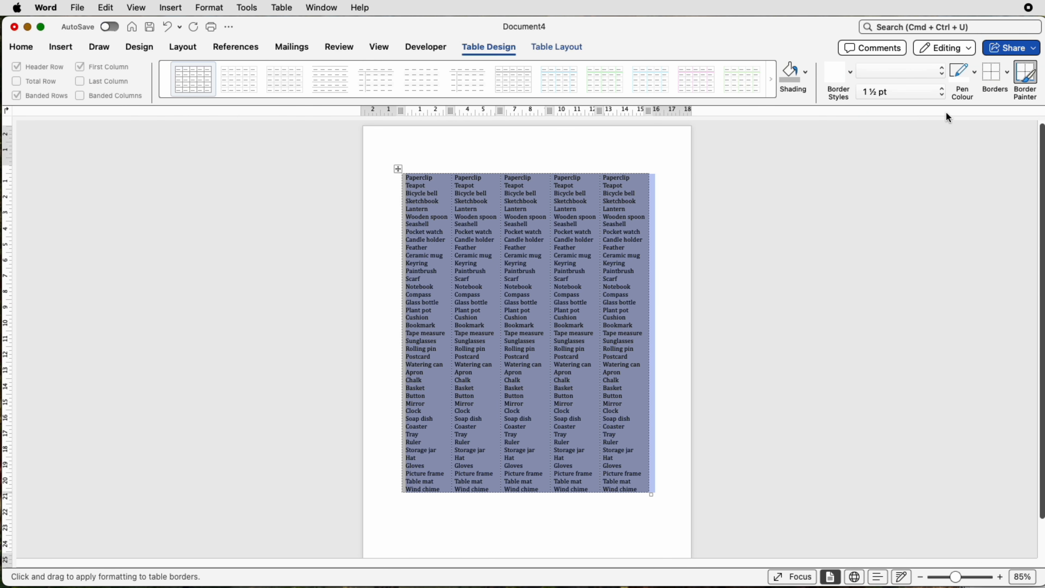
click(941, 92)
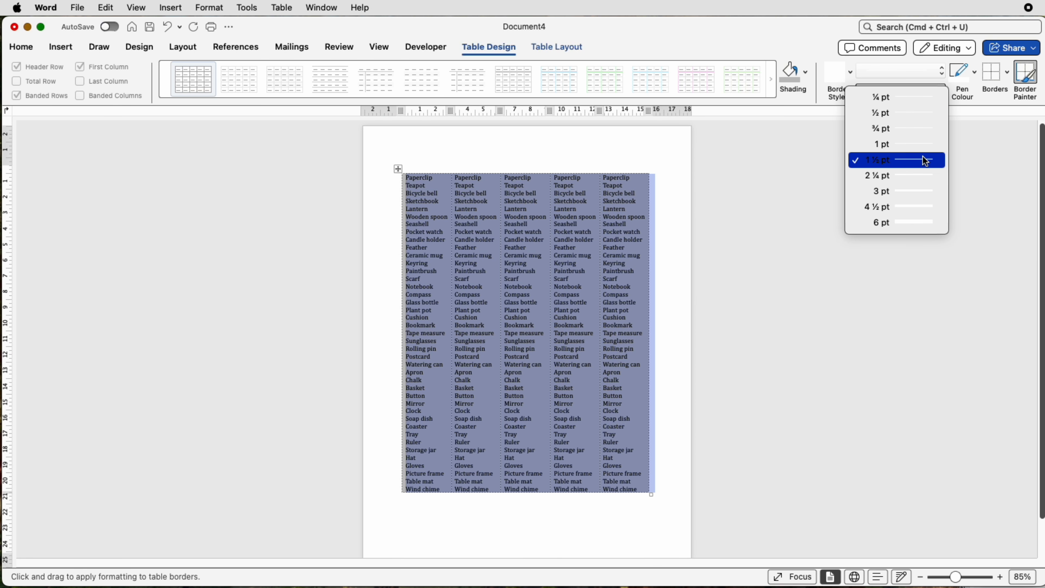
click(921, 192)
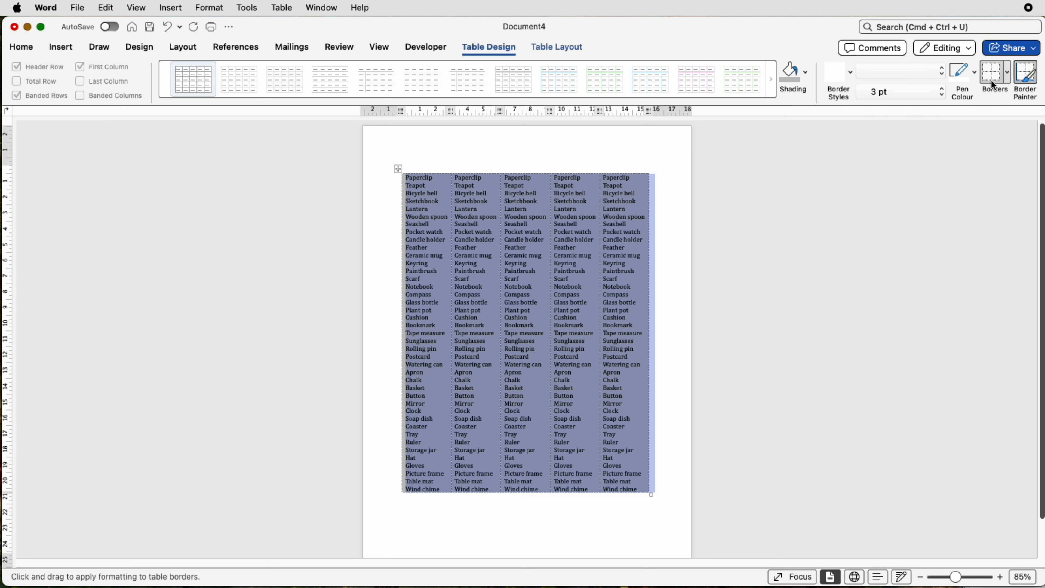
click(1008, 75)
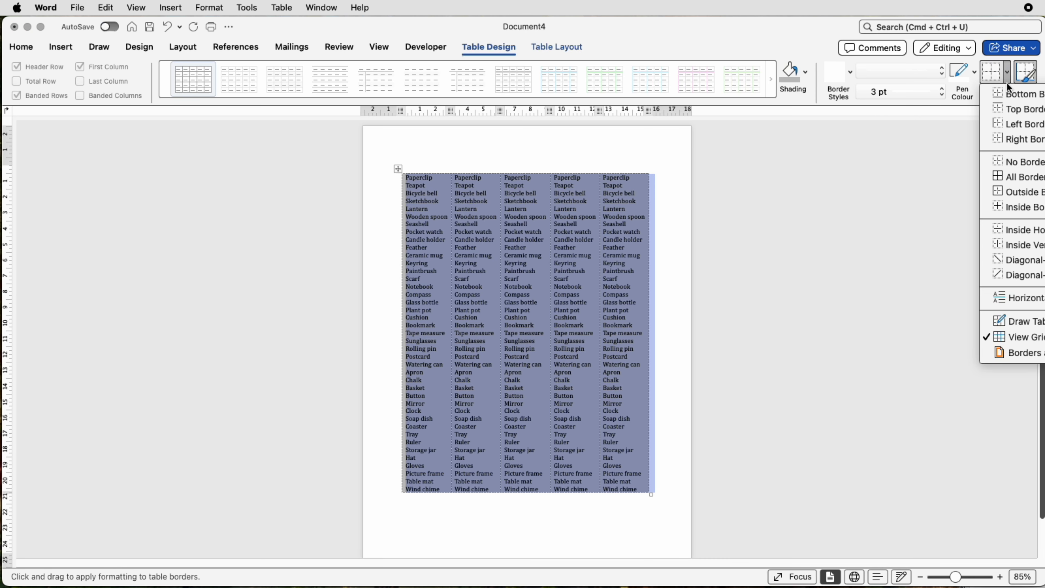
click(1004, 177)
click(686, 154)
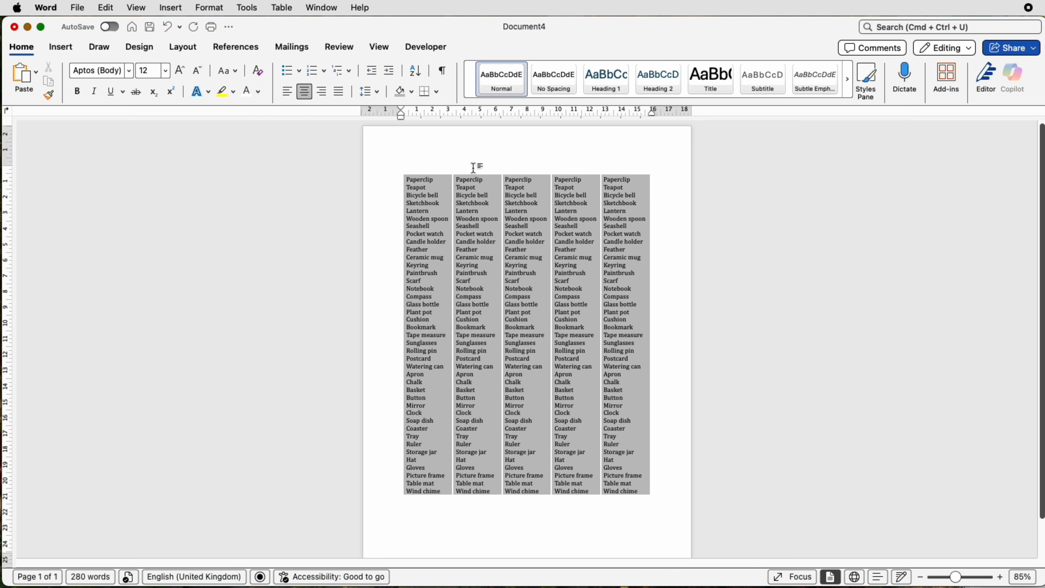
scroll(451, 230, up, 1)
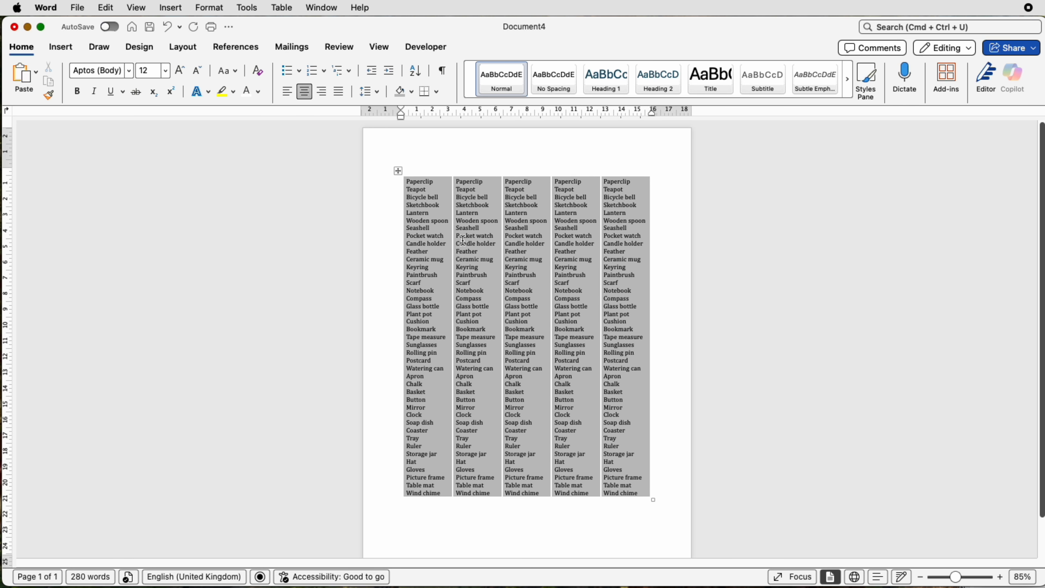
scroll(496, 280, down, 1)
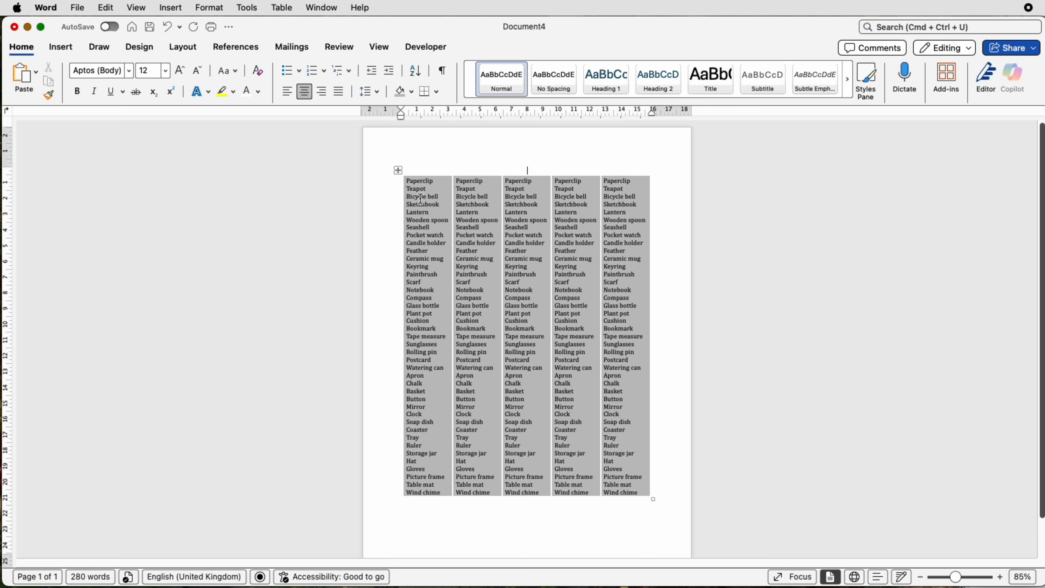
Give the first column's cell its own margins, with top and bottom both set to 1 cm
right_click(429, 213)
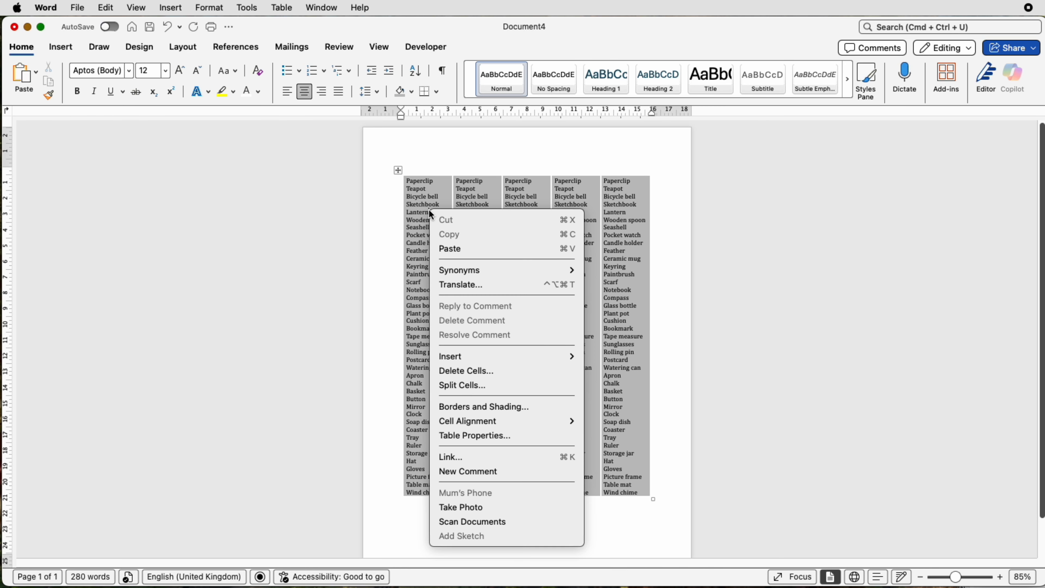
click(476, 436)
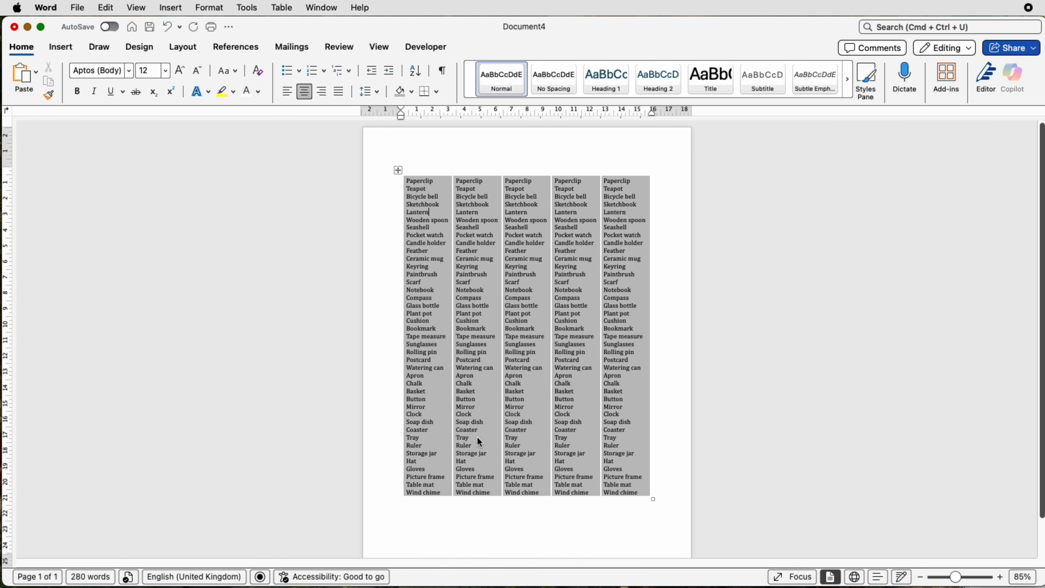
click(660, 132)
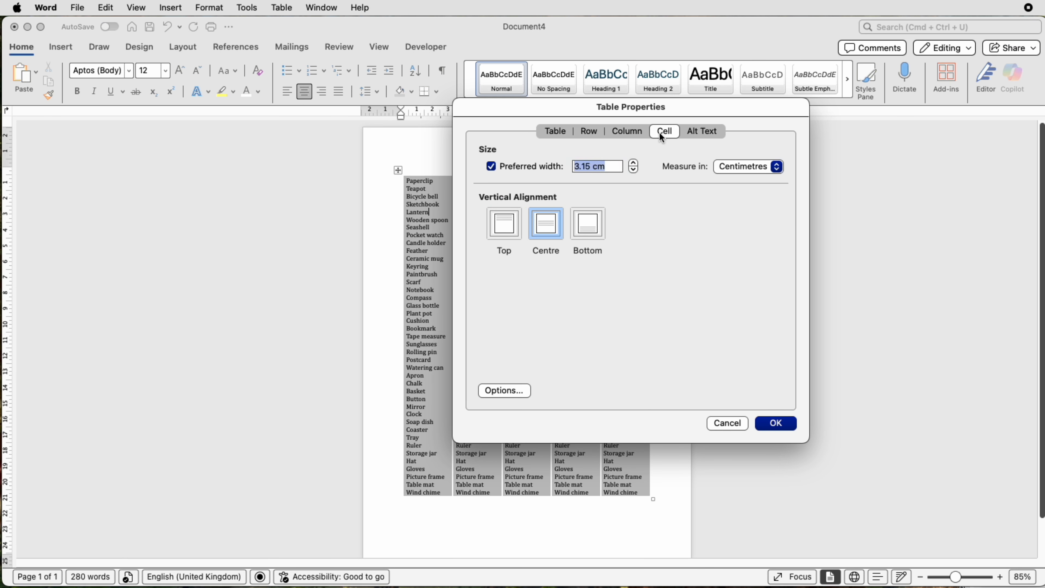
click(499, 391)
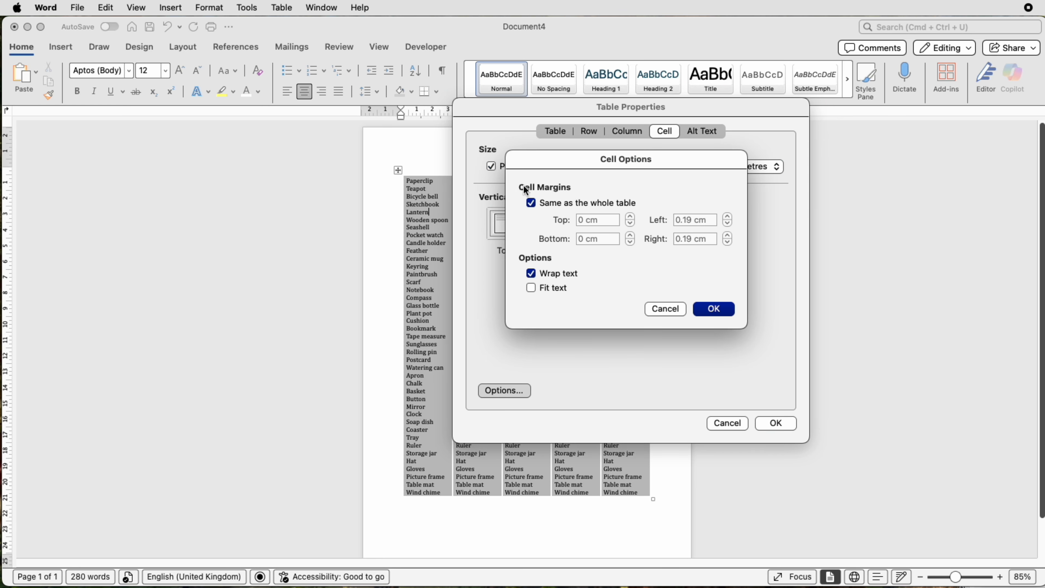
click(531, 203)
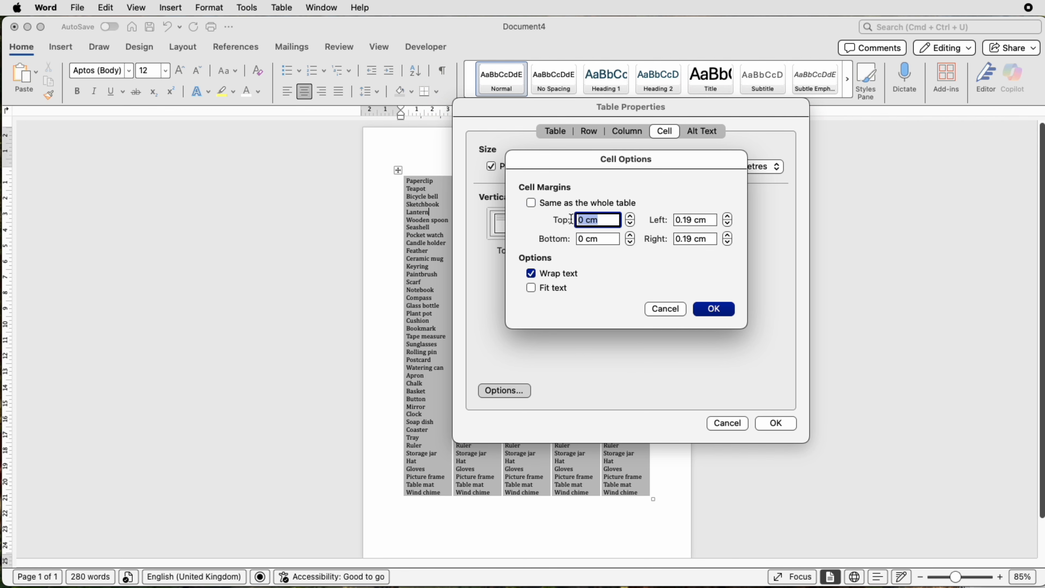
text(1)
drag(601, 236, 578, 238)
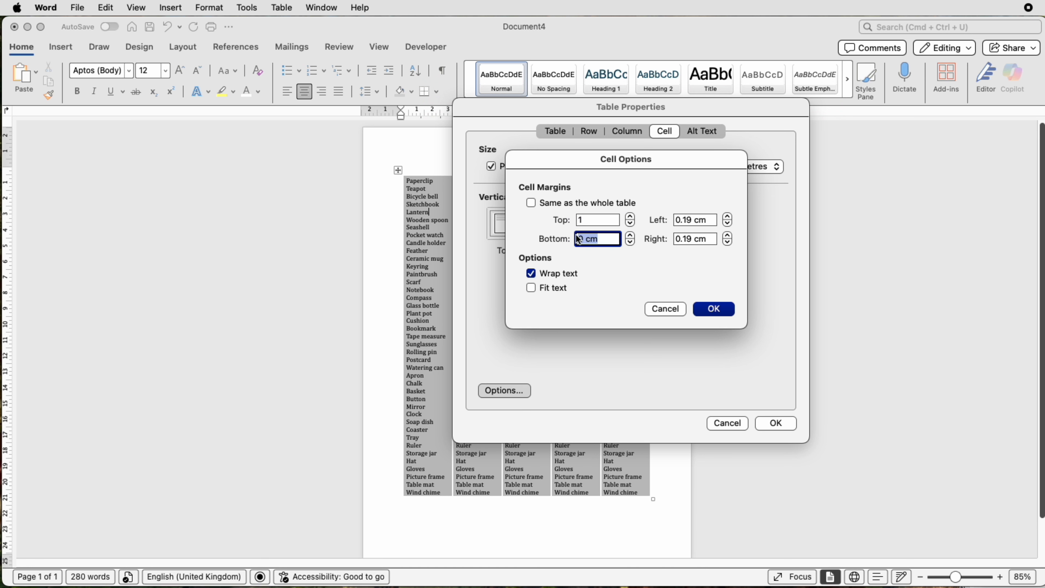
text(1)
click(707, 314)
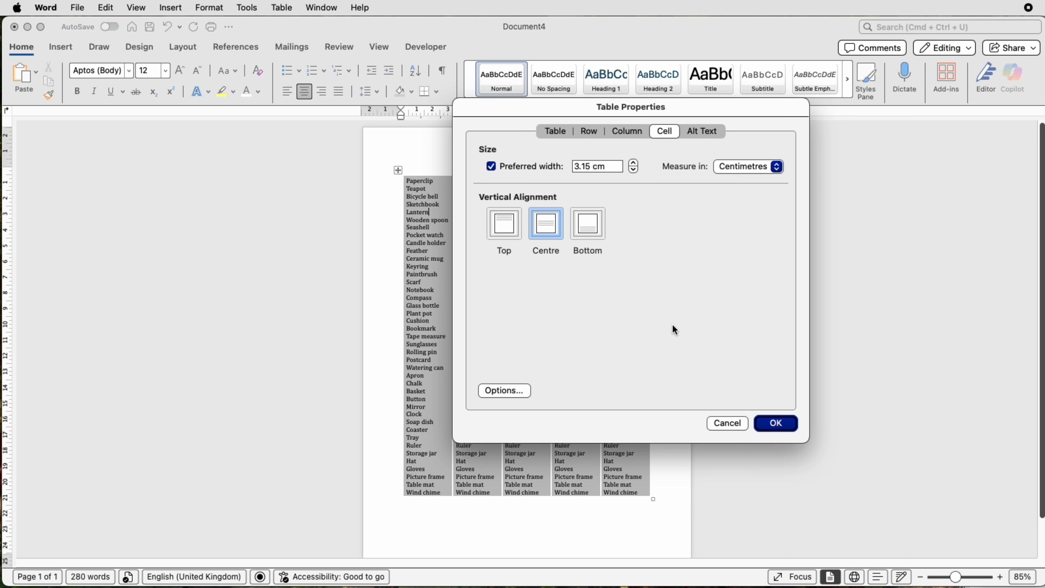
click(770, 423)
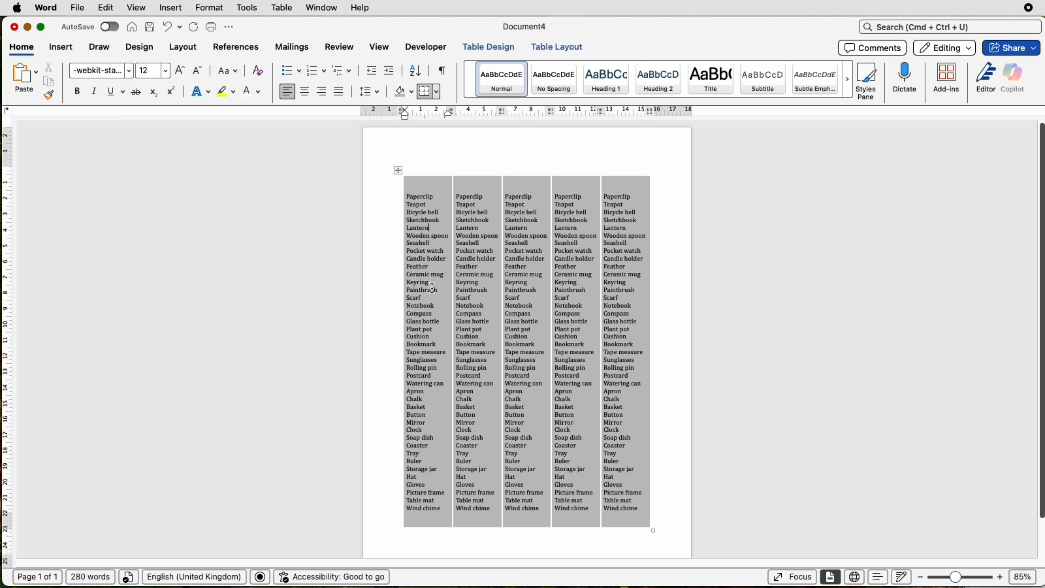
Set the line spacing of all text in the table to 1.15
click(398, 171)
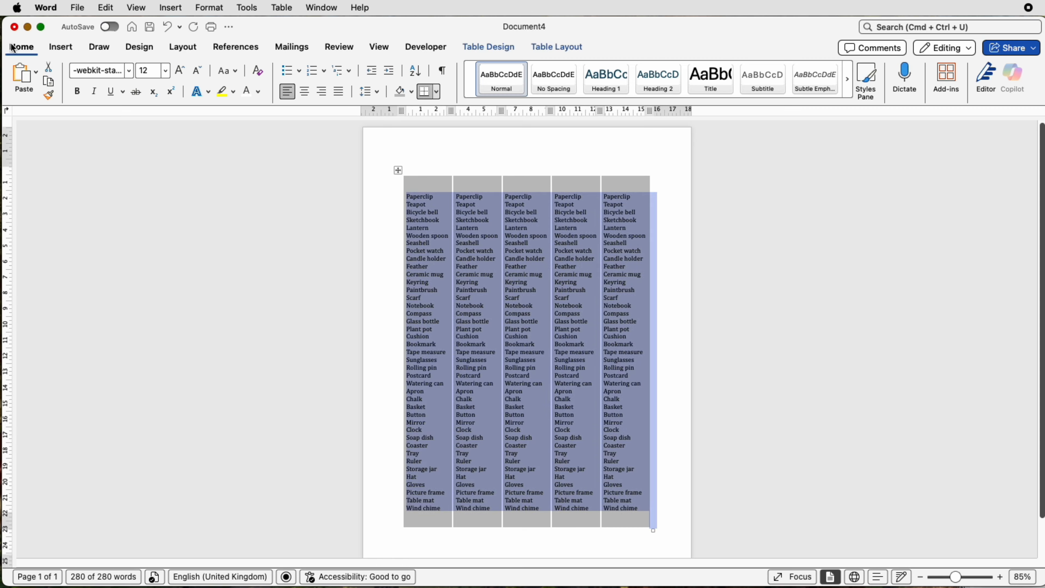
click(377, 92)
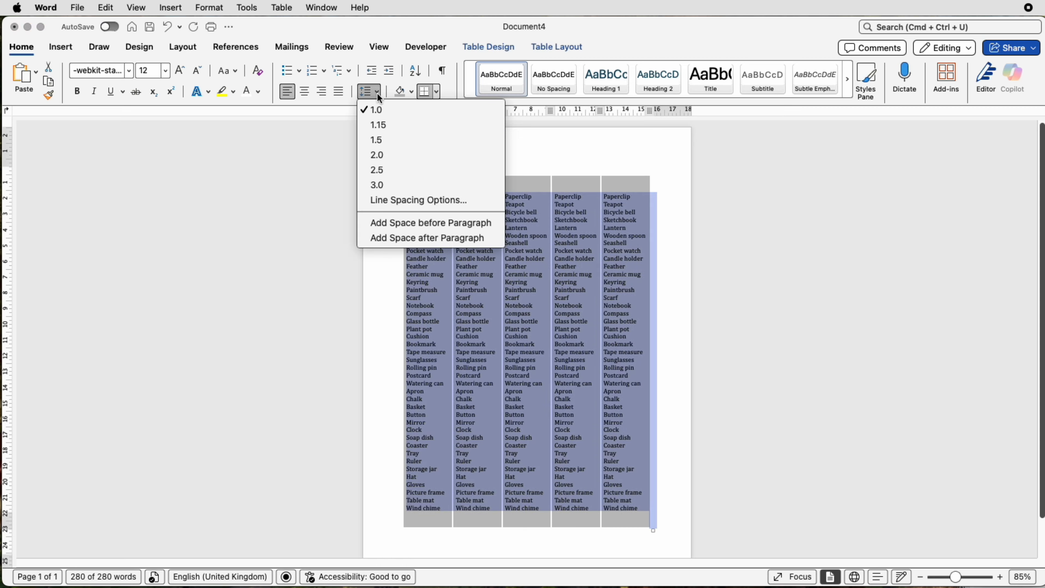
click(391, 126)
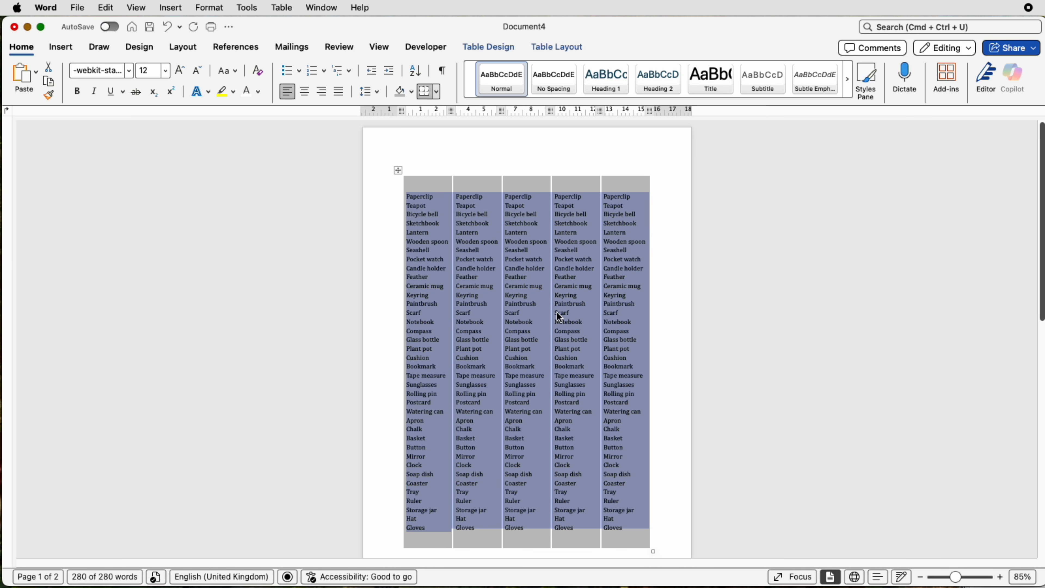
scroll(557, 314, down, 5)
scroll(547, 323, up, 5)
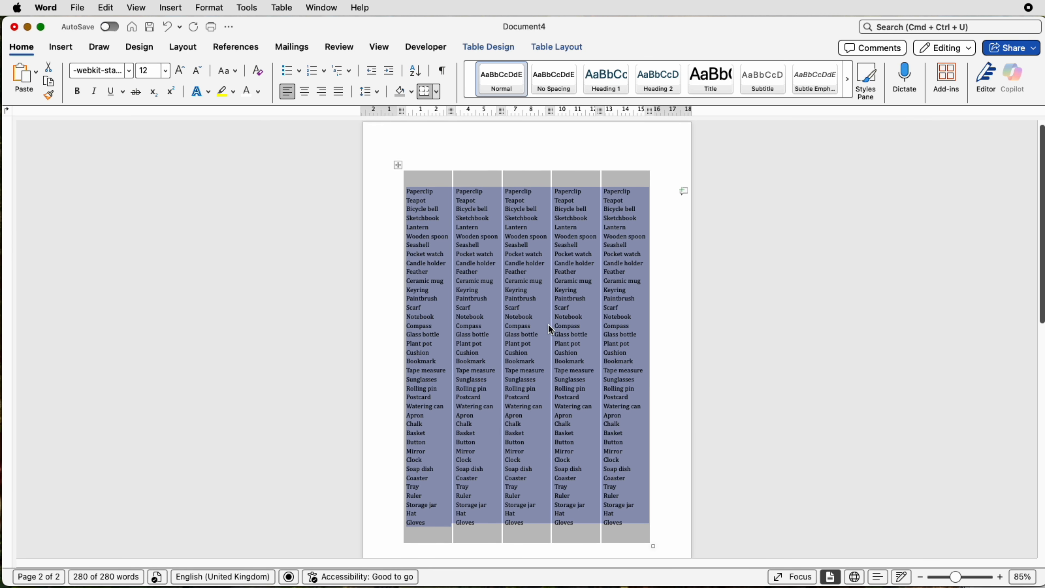
Increase the table text's line spacing to 1.5 and check how the lists run onto the second page
click(379, 91)
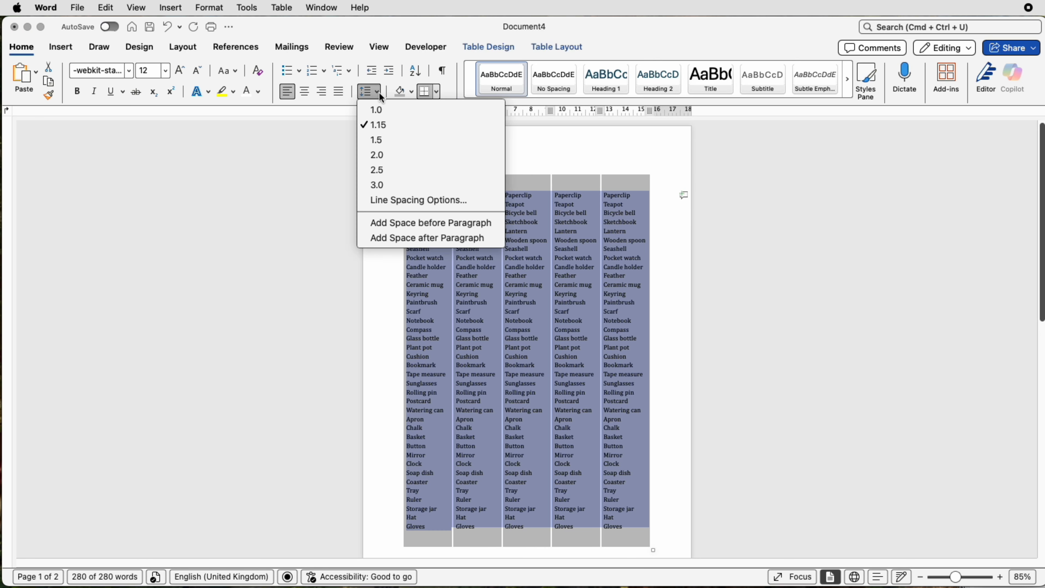
click(379, 142)
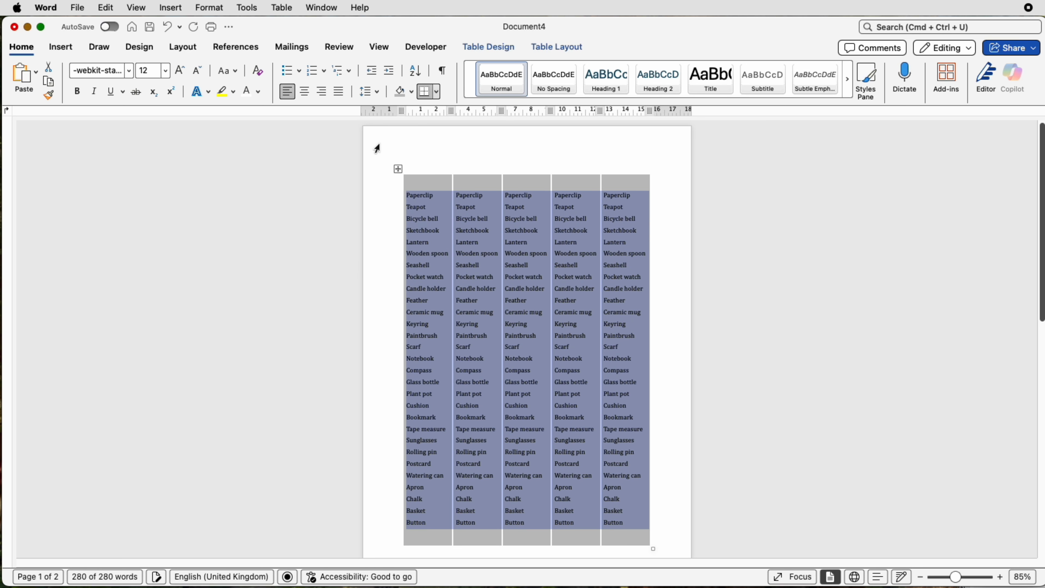
click(461, 153)
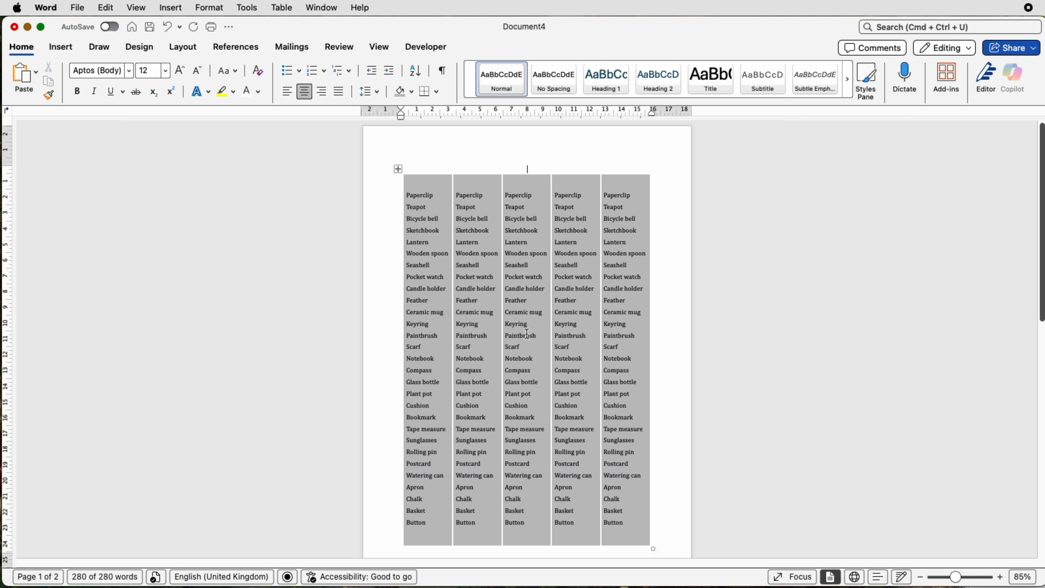
scroll(523, 331, down, 3)
scroll(523, 331, down, 10)
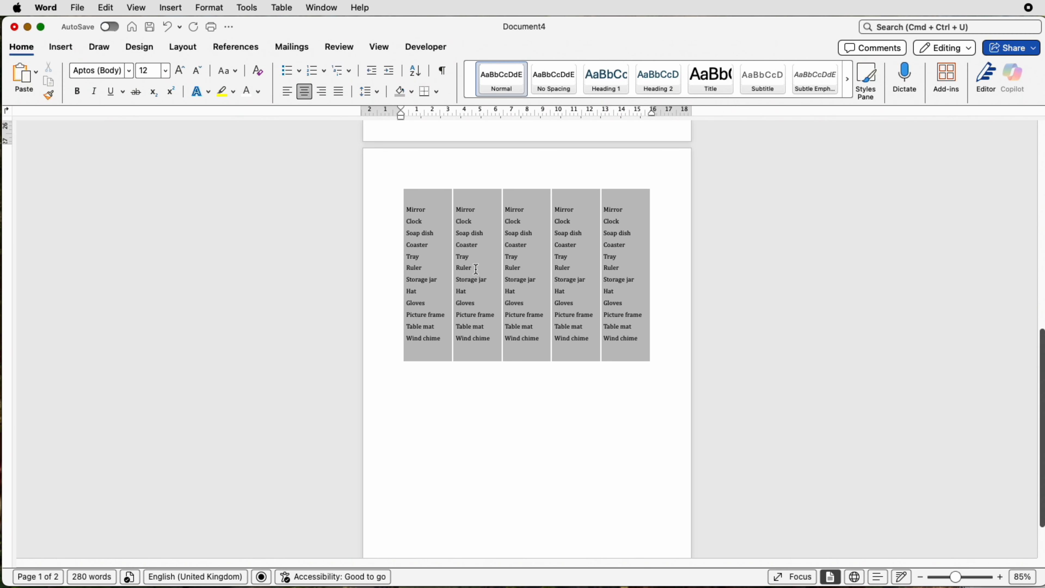
scroll(468, 289, down, 2)
scroll(468, 289, up, 13)
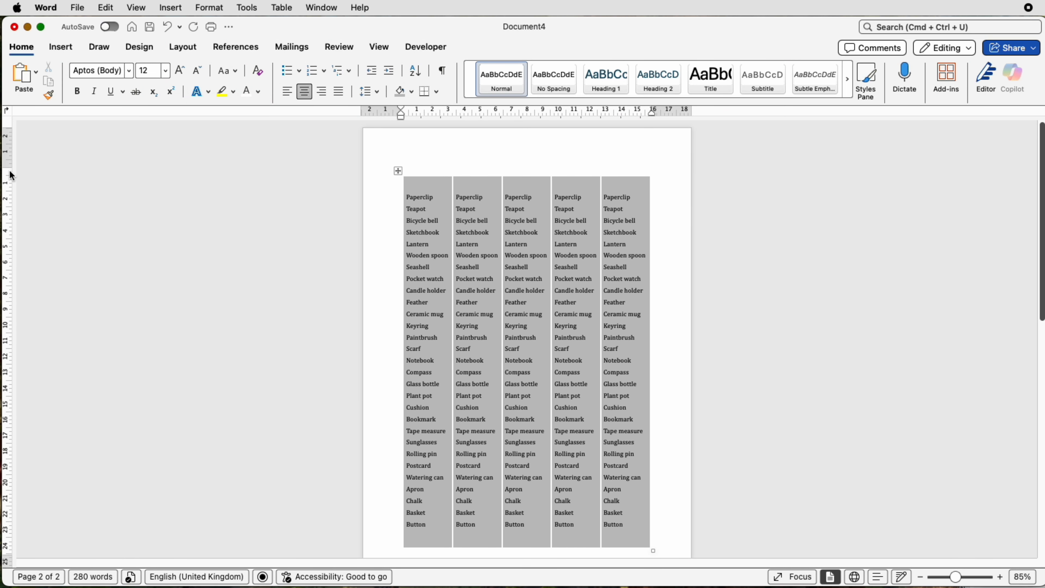
Reduce the page's top margin by about 1 cm and shrink the bottom margin using the vertical ruler
click(385, 49)
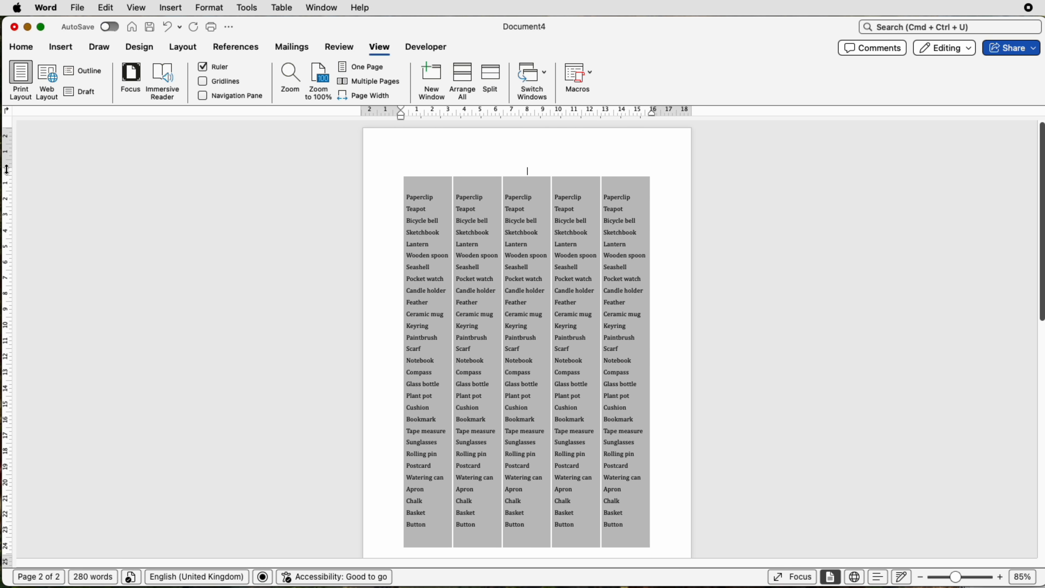
drag(6, 169, 6, 169)
drag(7, 168, 13, 154)
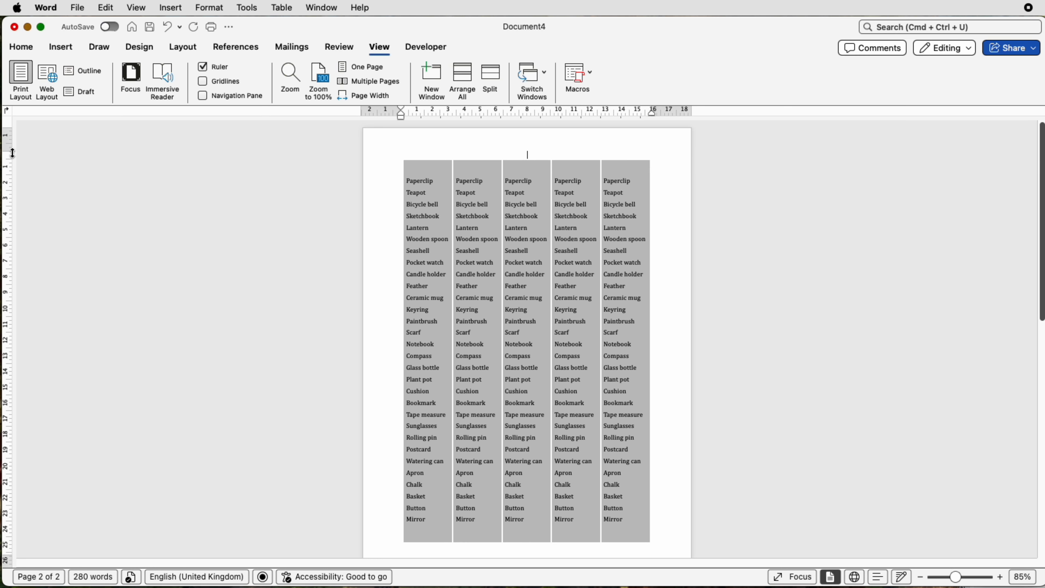
scroll(68, 447, down, 3)
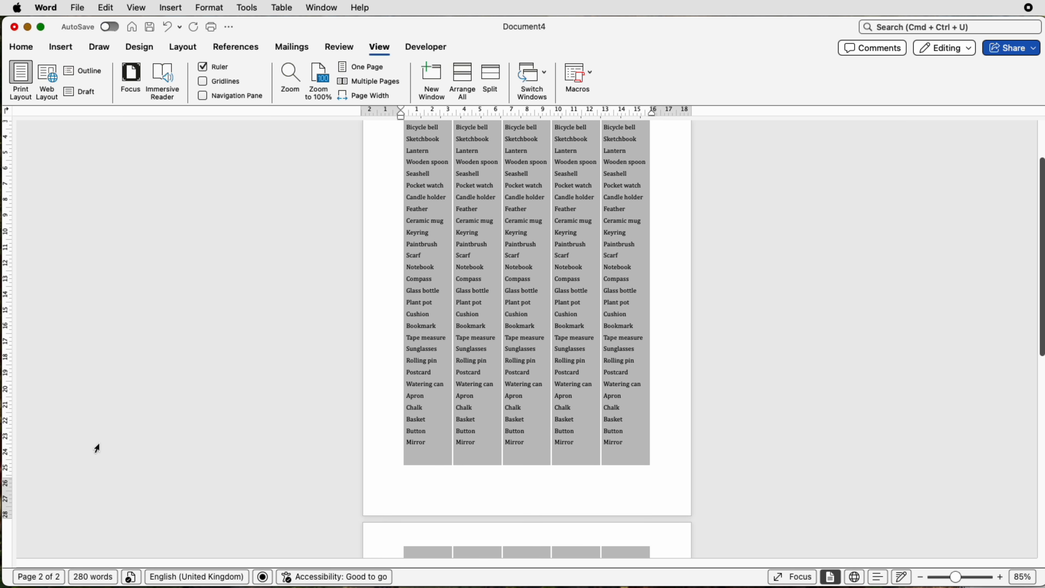
drag(9, 479, 9, 489)
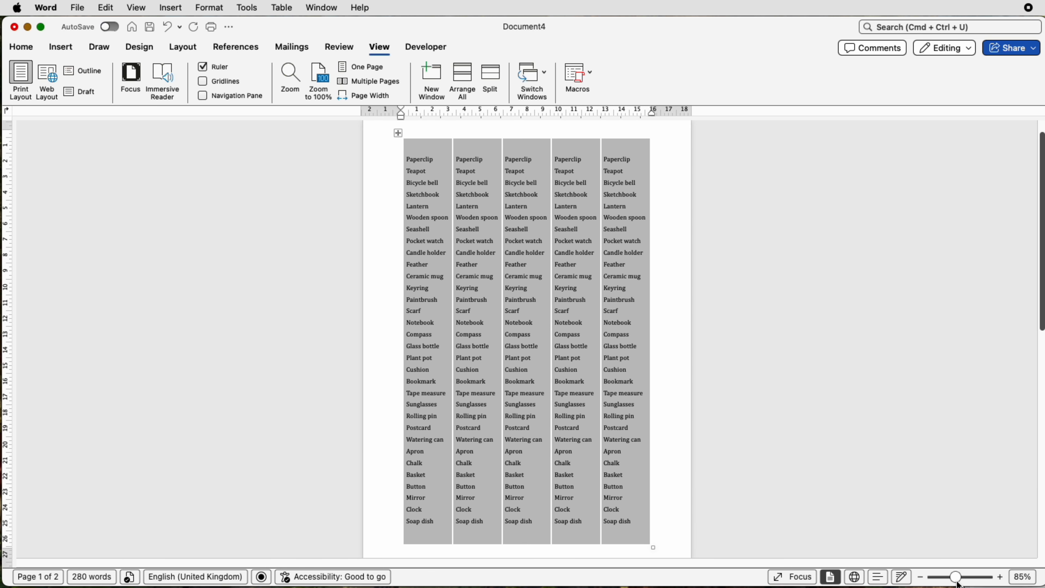
Reduce the whole table's line spacing to 1.15
drag(958, 584, 946, 582)
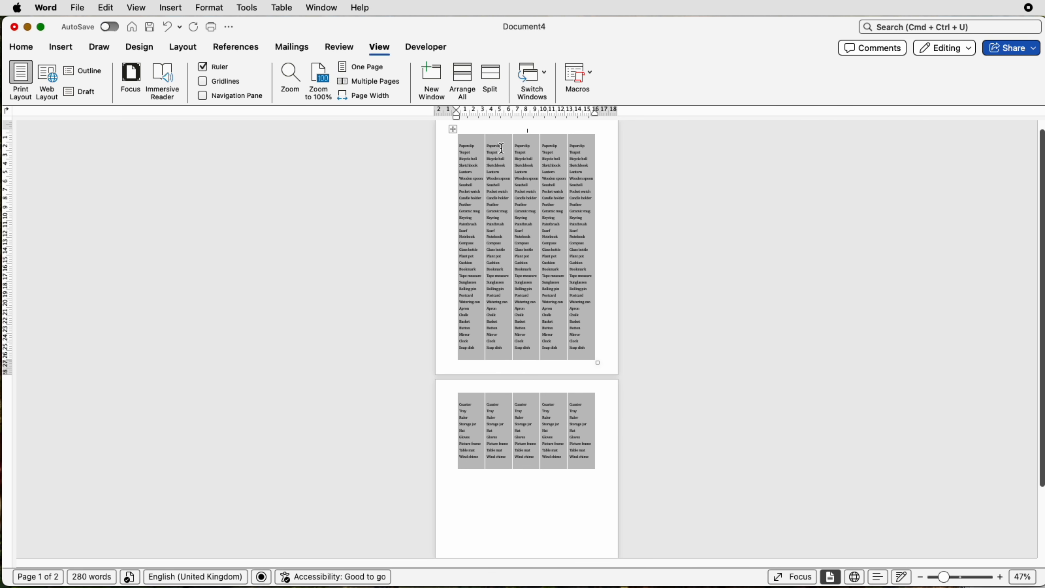
click(453, 129)
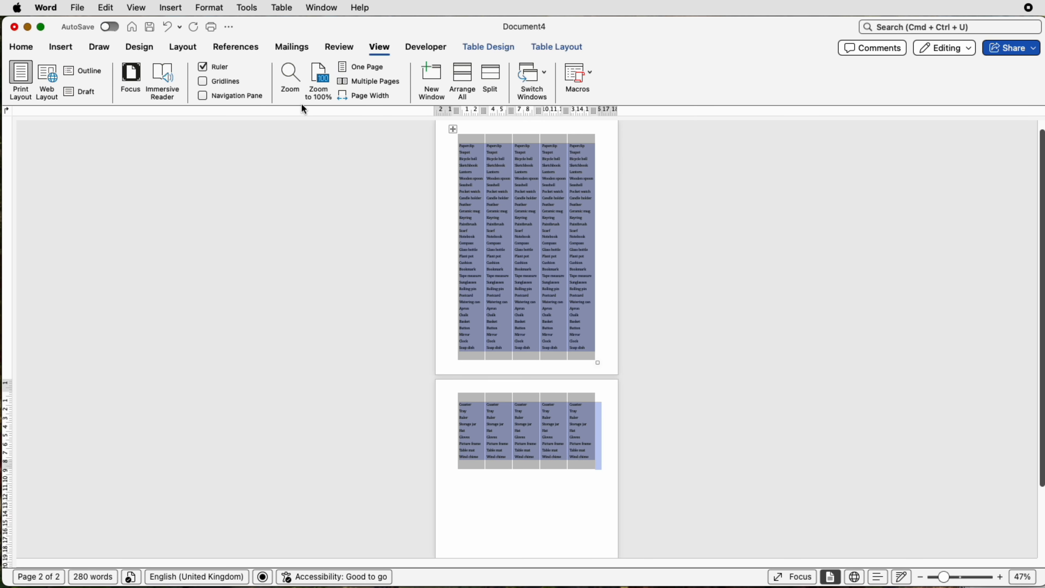
click(21, 47)
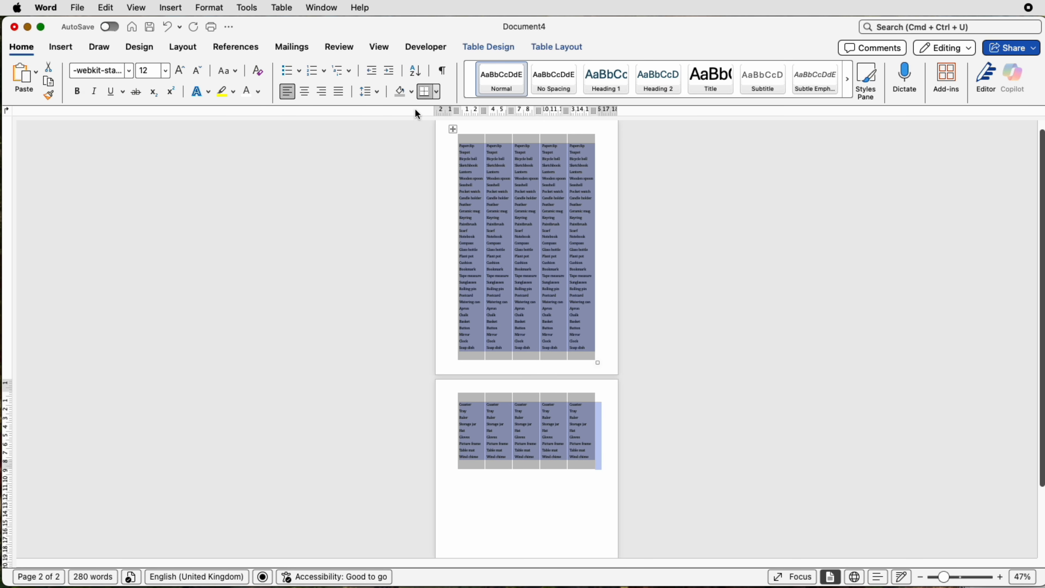
click(376, 91)
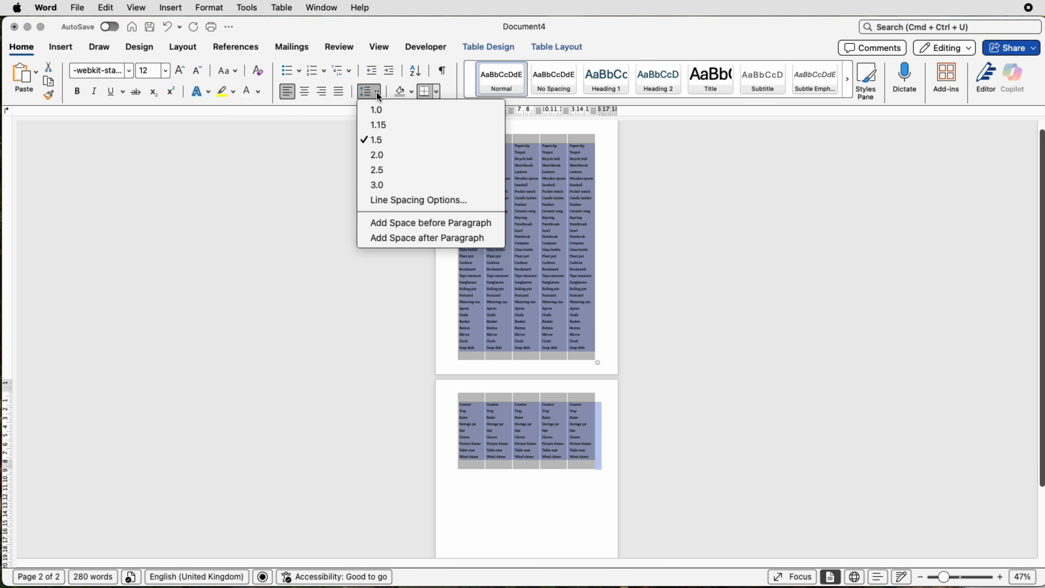
click(377, 125)
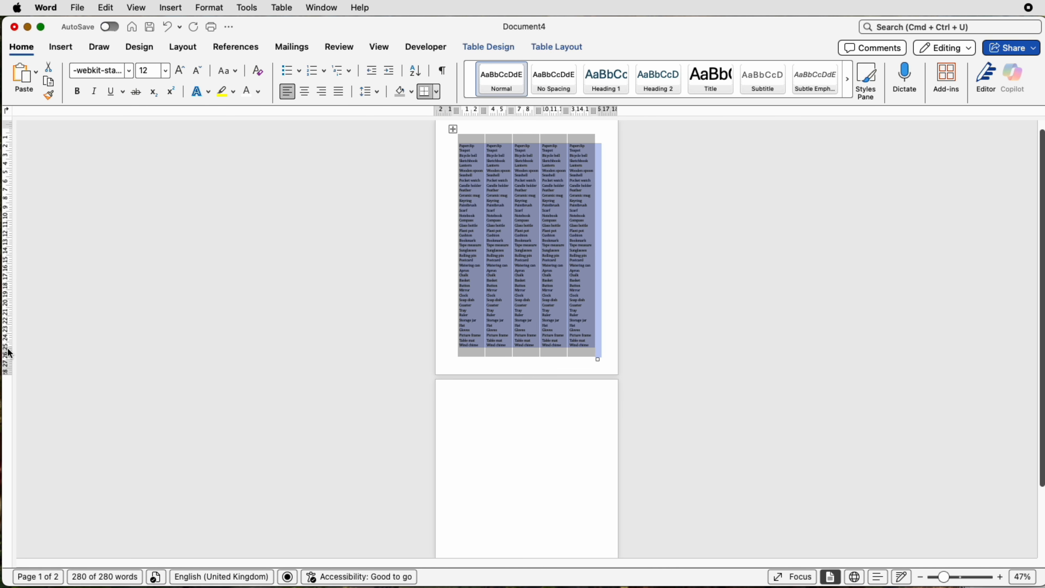
Extend the table's bottom edge down slightly and check how the table fits on the page
click(470, 368)
scroll(469, 368, up, 5)
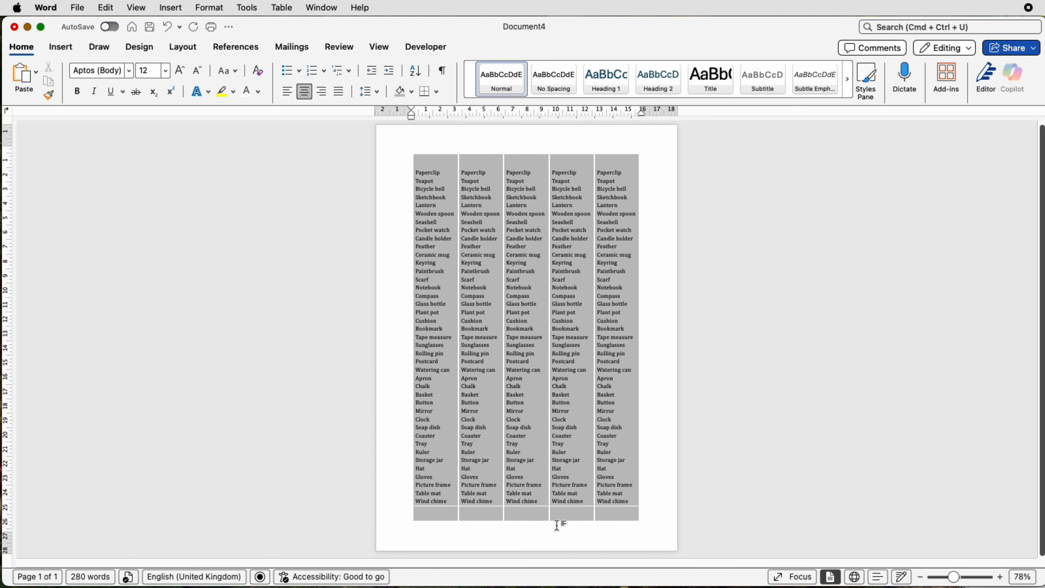
scroll(556, 525, up, 1)
drag(604, 508, 604, 510)
scroll(737, 430, down, 5)
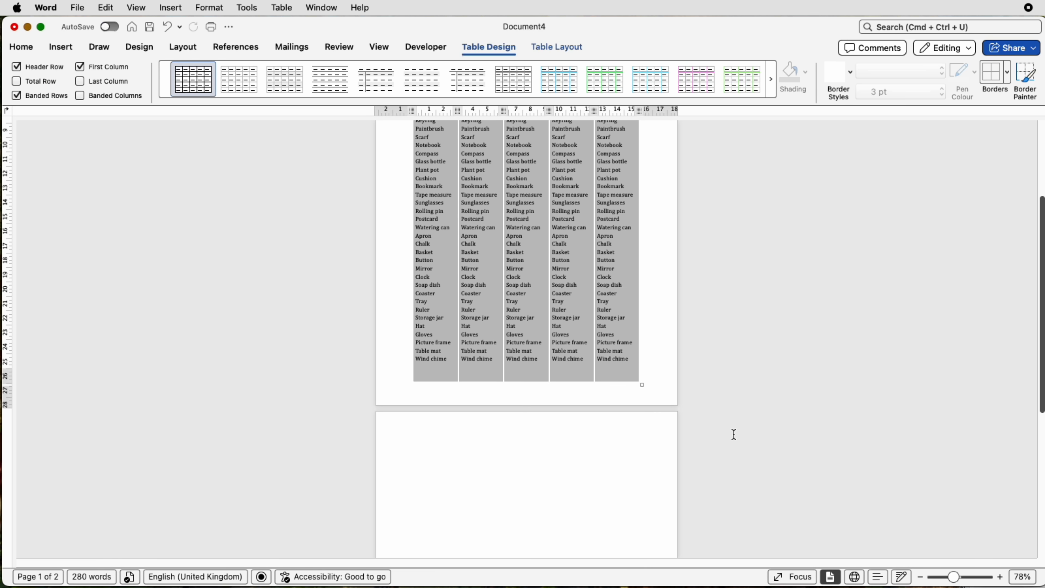
scroll(724, 444, up, 10)
scroll(795, 466, down, 2)
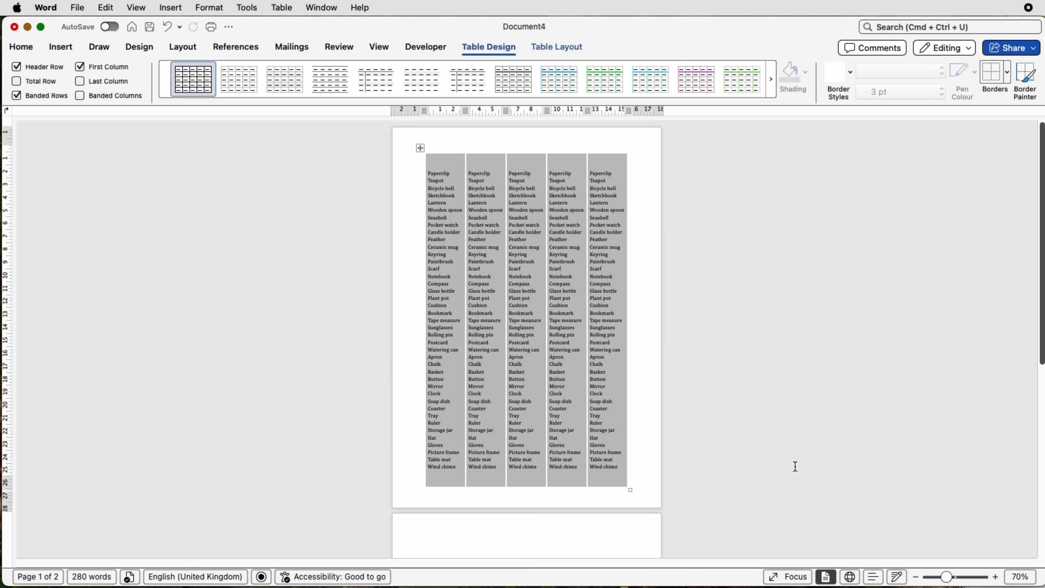
Set the top and bottom cell margins of the whole table to 0.5 cm
click(419, 148)
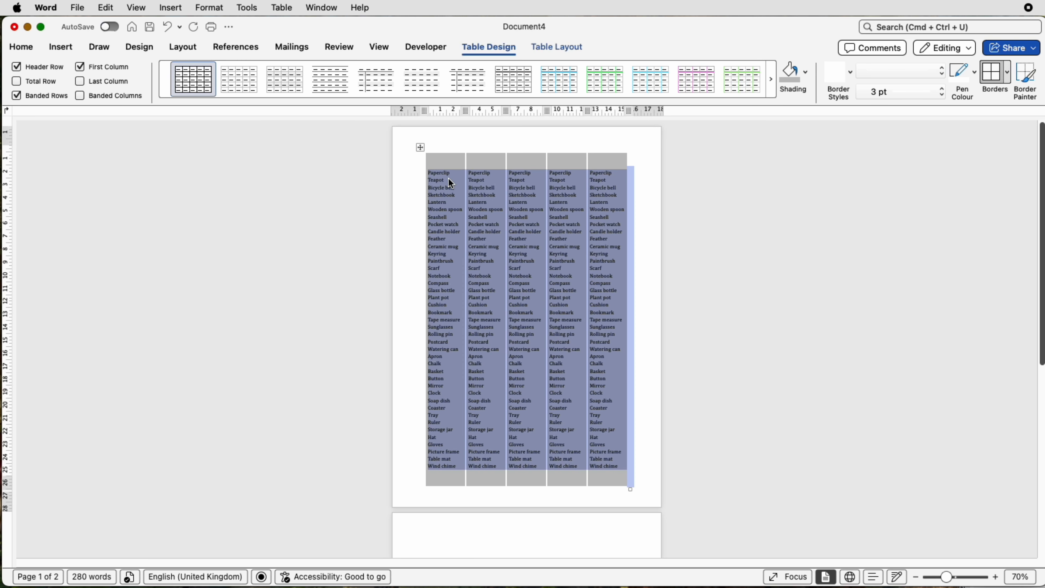
right_click(473, 223)
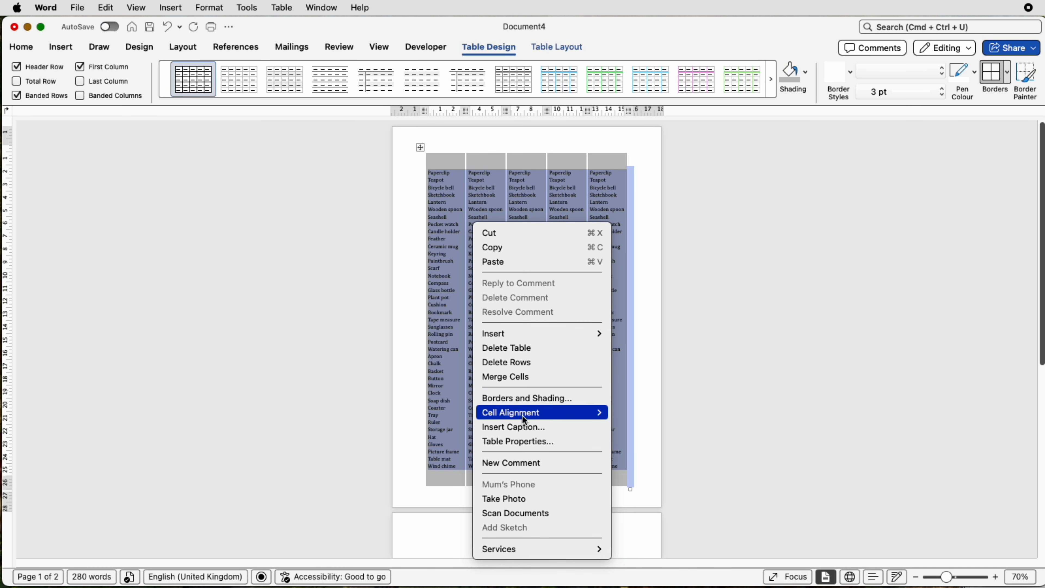
click(519, 441)
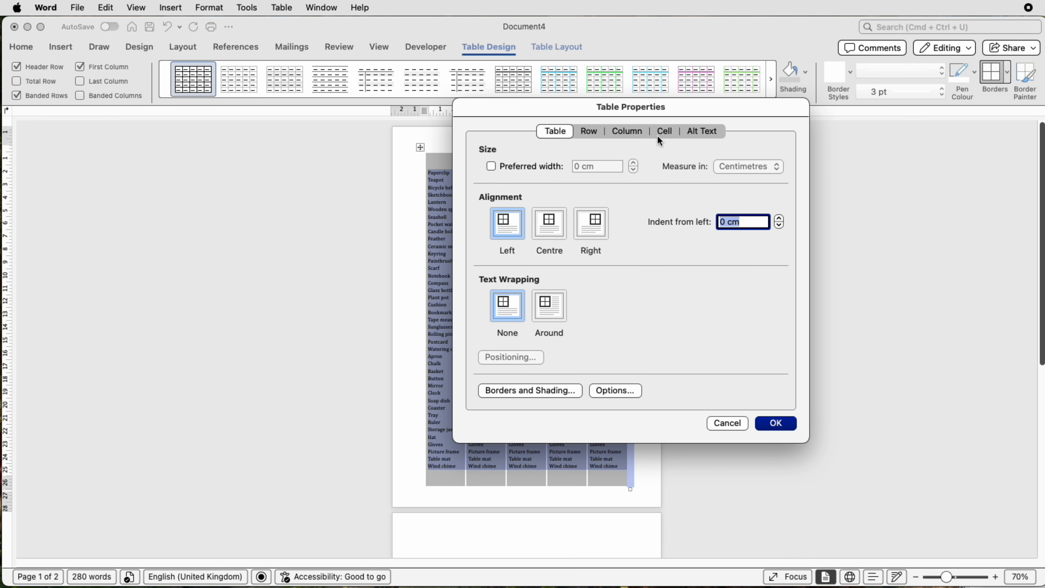
click(663, 132)
click(504, 390)
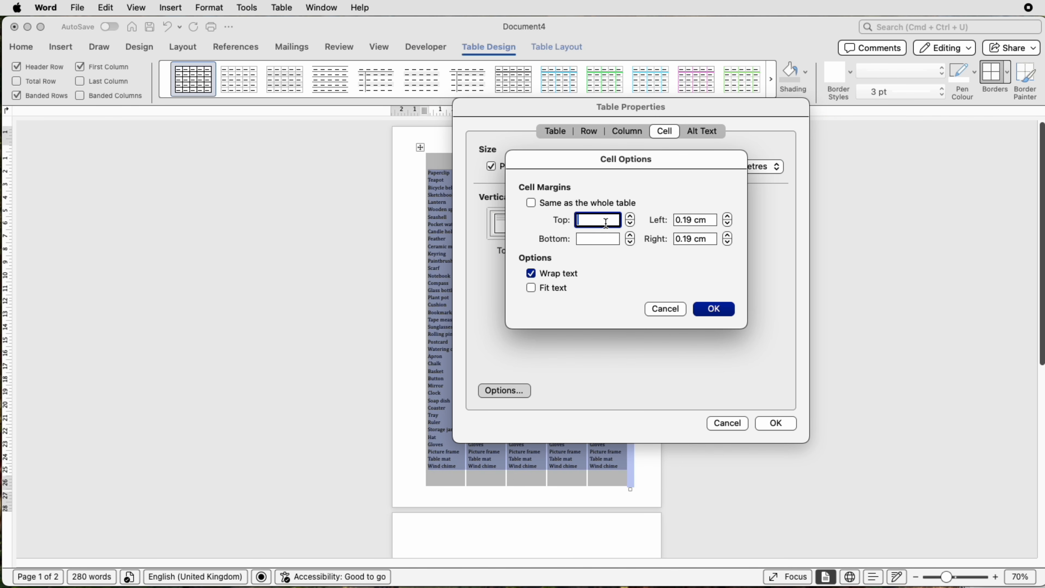
text(.5)
click(598, 239)
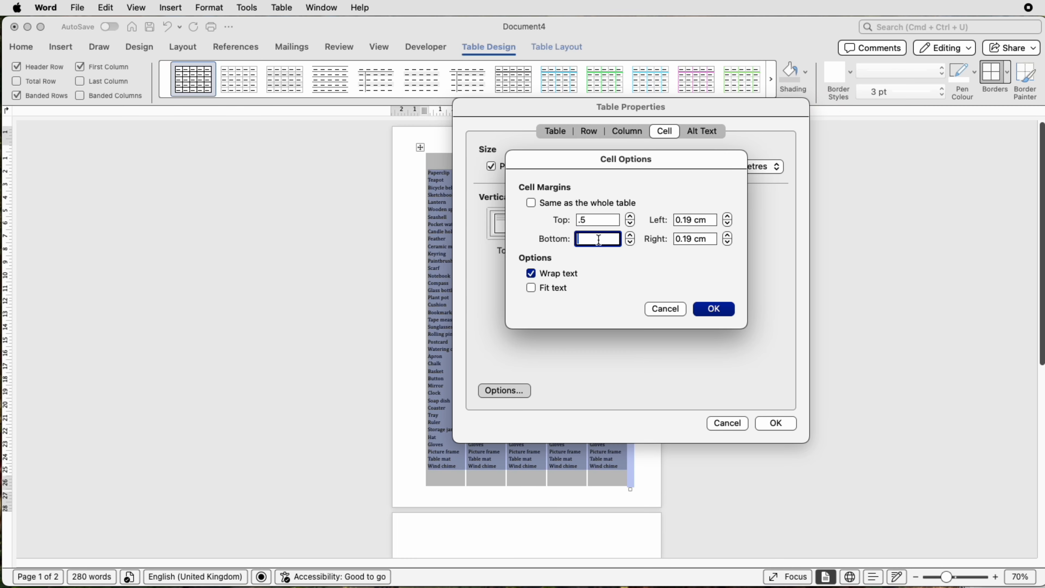
text(.5)
click(713, 309)
click(767, 425)
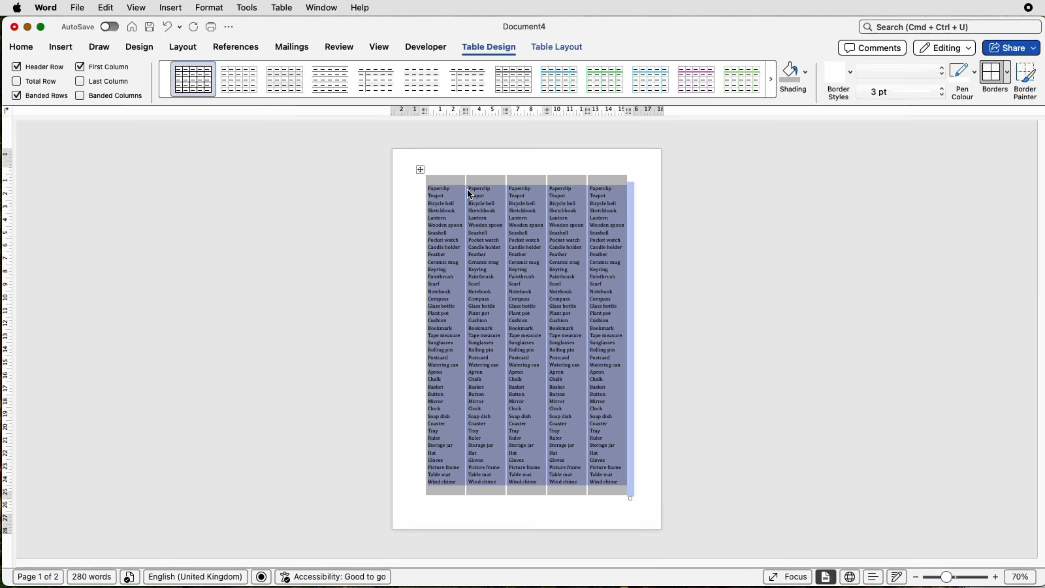
click(481, 161)
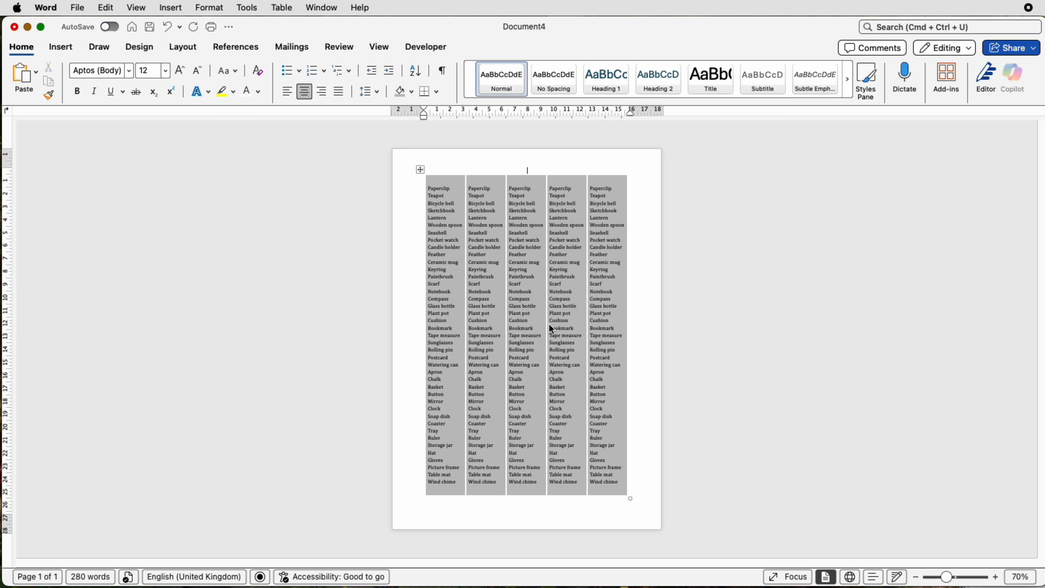
Delete the items from Chalk to Wind chime in all five columns so each list ends with Apron
drag(618, 483, 595, 381)
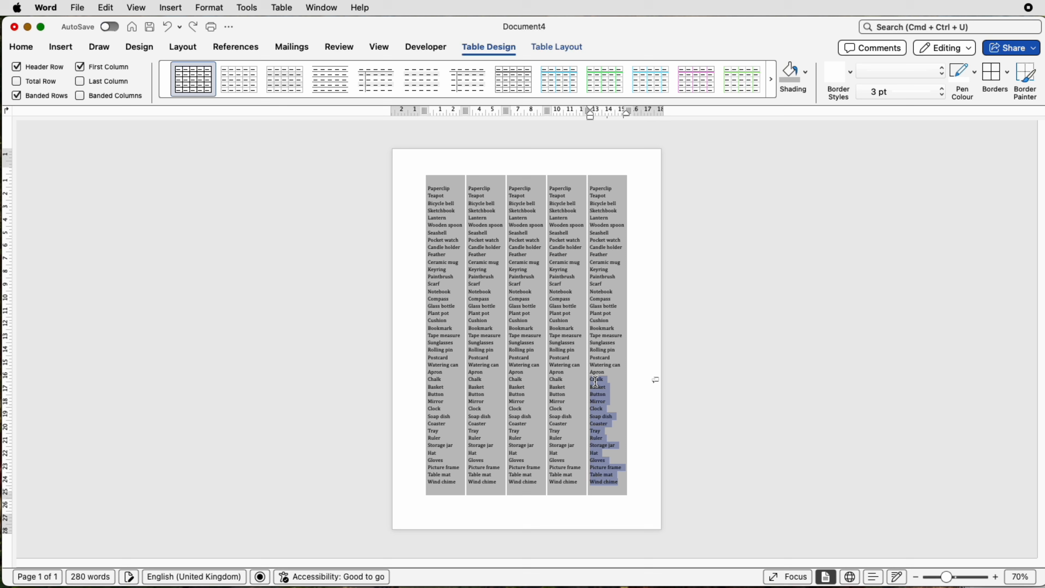
key(BackSpace)
drag(578, 482, 553, 381)
key(BackSpace)
drag(537, 483, 513, 381)
key(BackSpace)
drag(496, 482, 472, 381)
key(BackSpace)
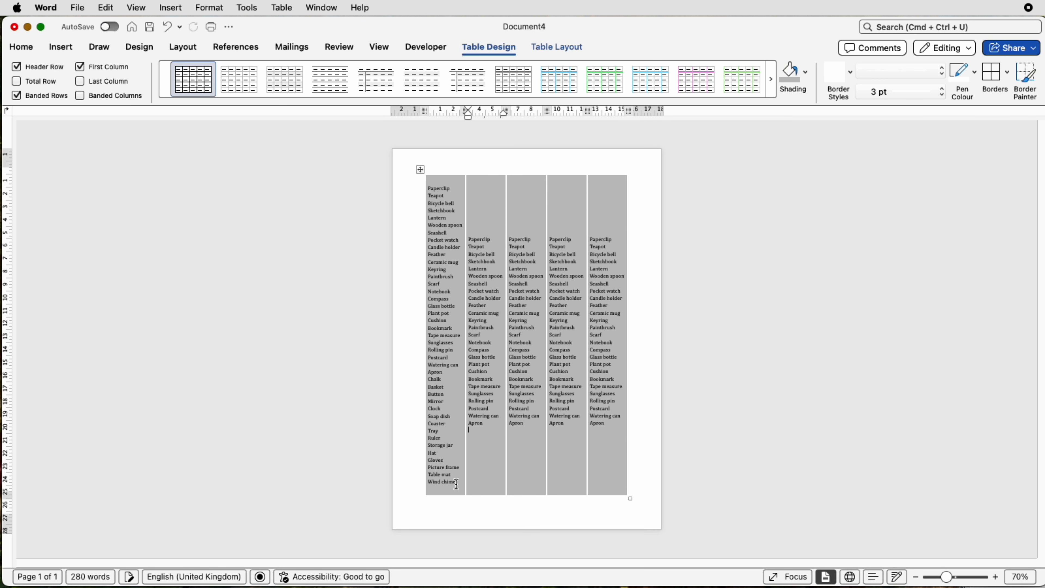
drag(456, 484, 431, 380)
key(BackSpace)
click(443, 239)
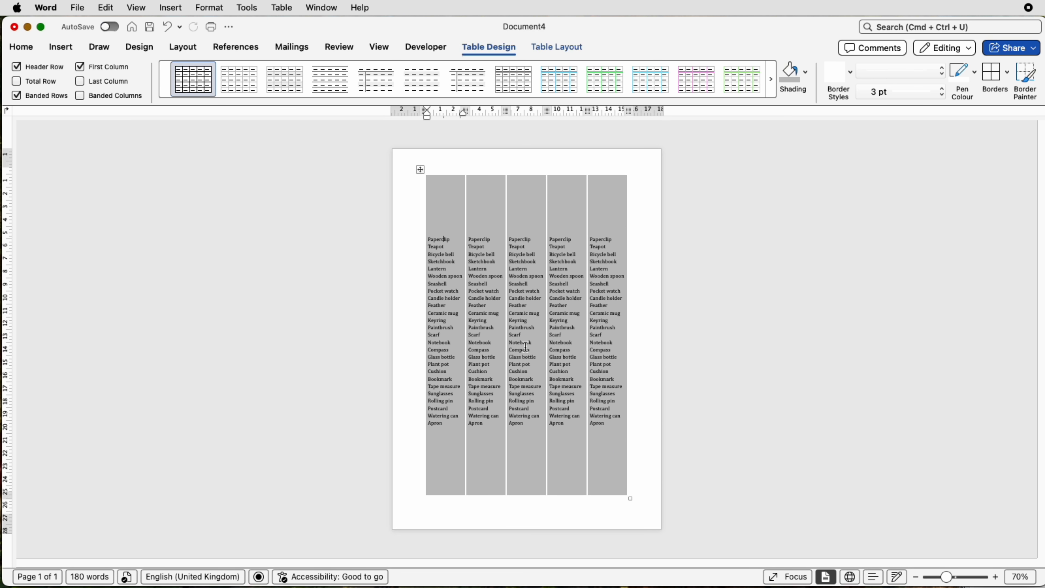
Align all cells' text to the top left and shorten the table row to about 14.4 cm, ending just below the lists
click(420, 169)
click(538, 47)
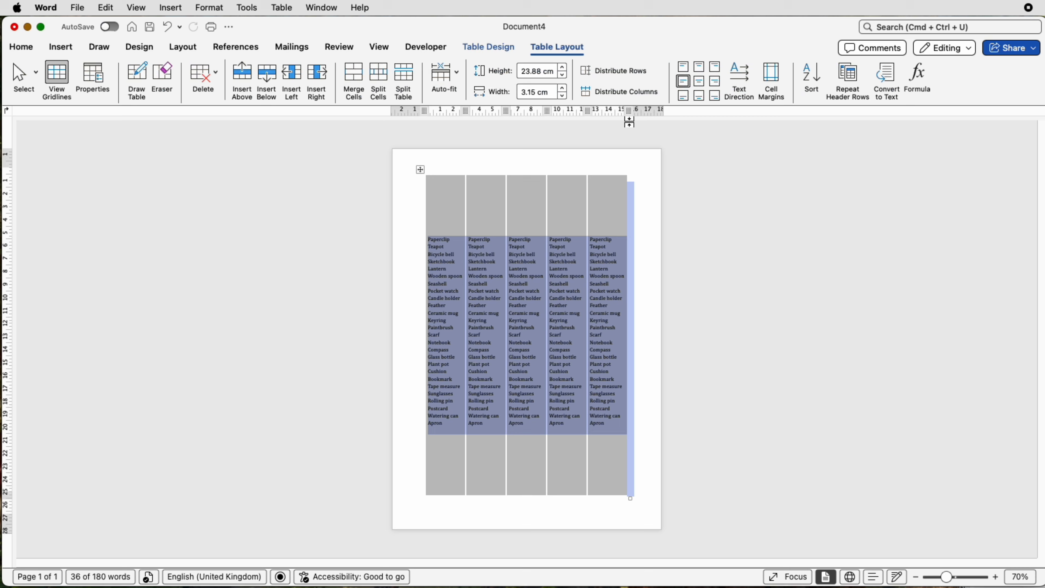
click(683, 70)
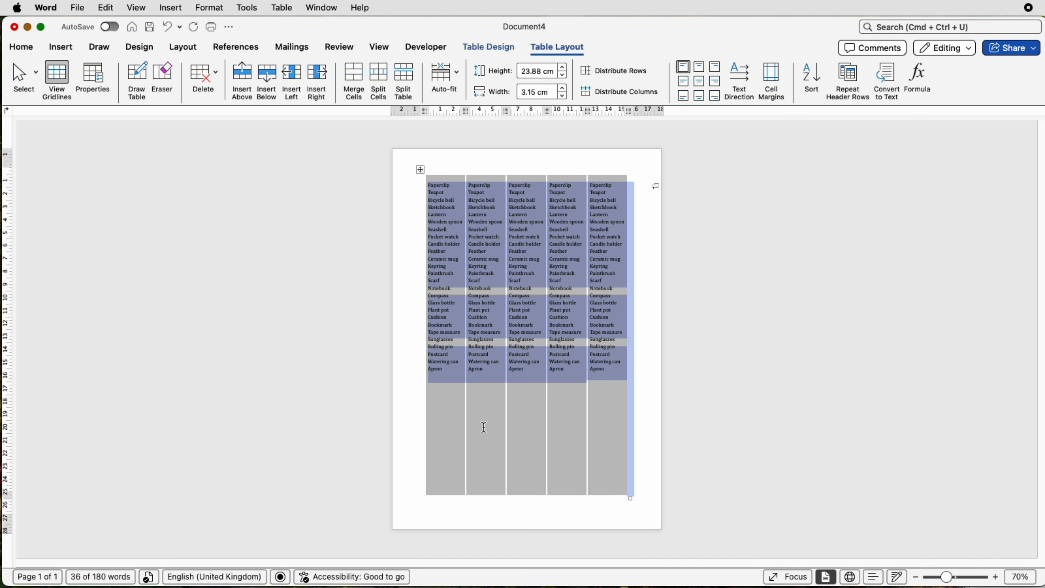
click(487, 404)
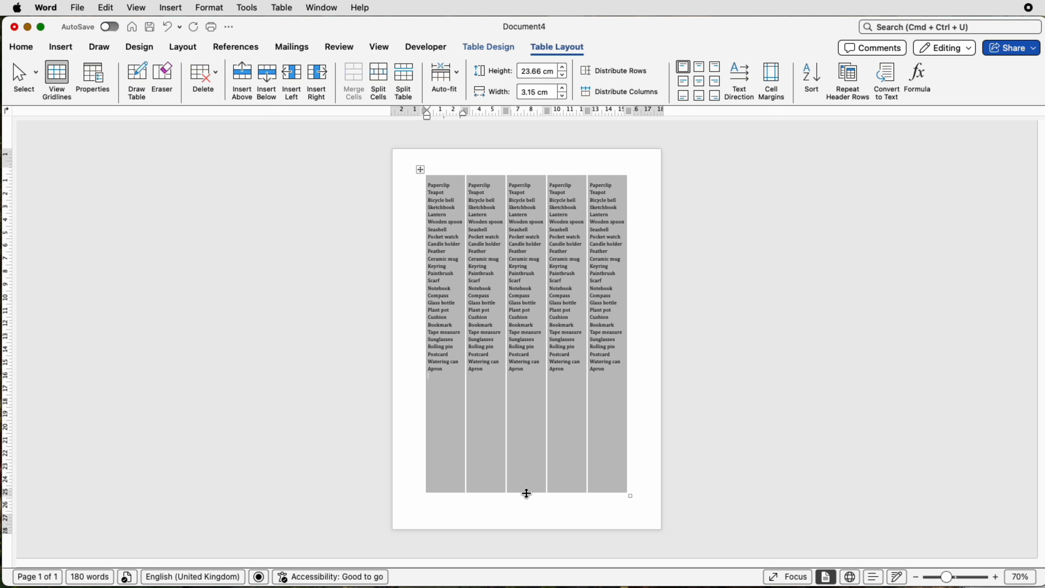
drag(526, 493, 528, 370)
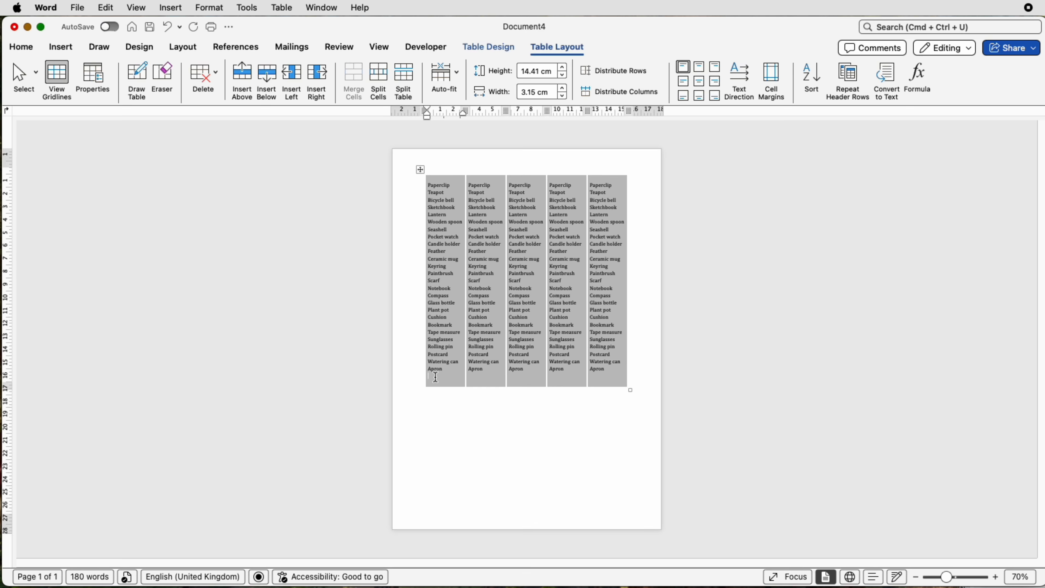
Insert an empty row below the lists and set its height to 1 cm
click(268, 81)
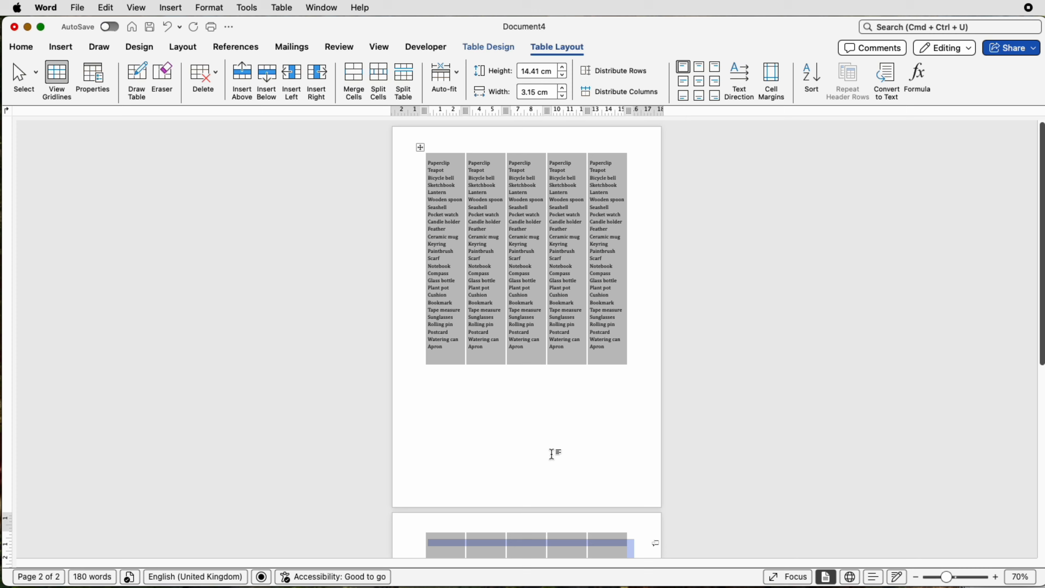
drag(1040, 356, 1038, 515)
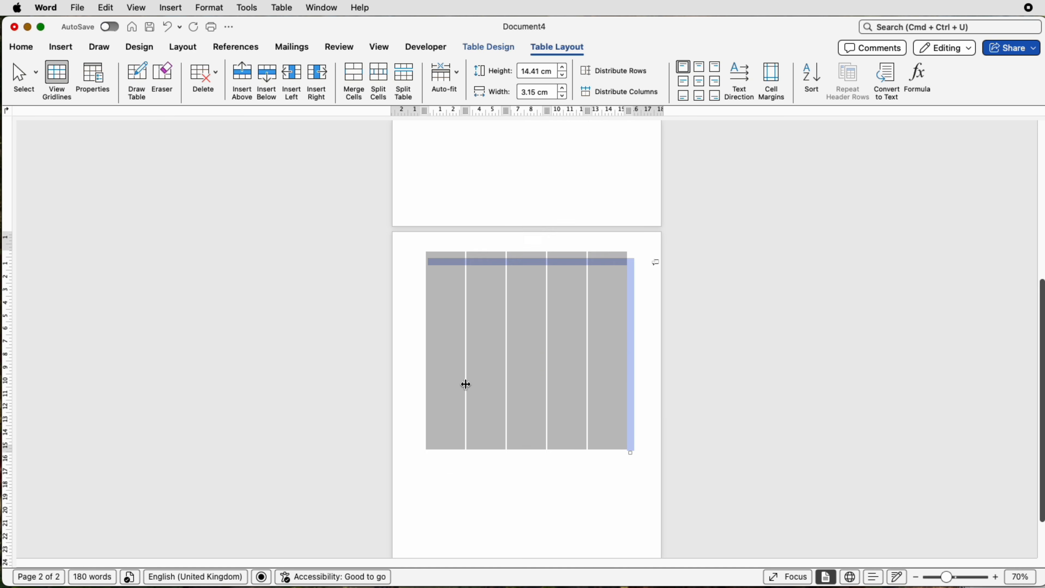
click(473, 381)
click(450, 263)
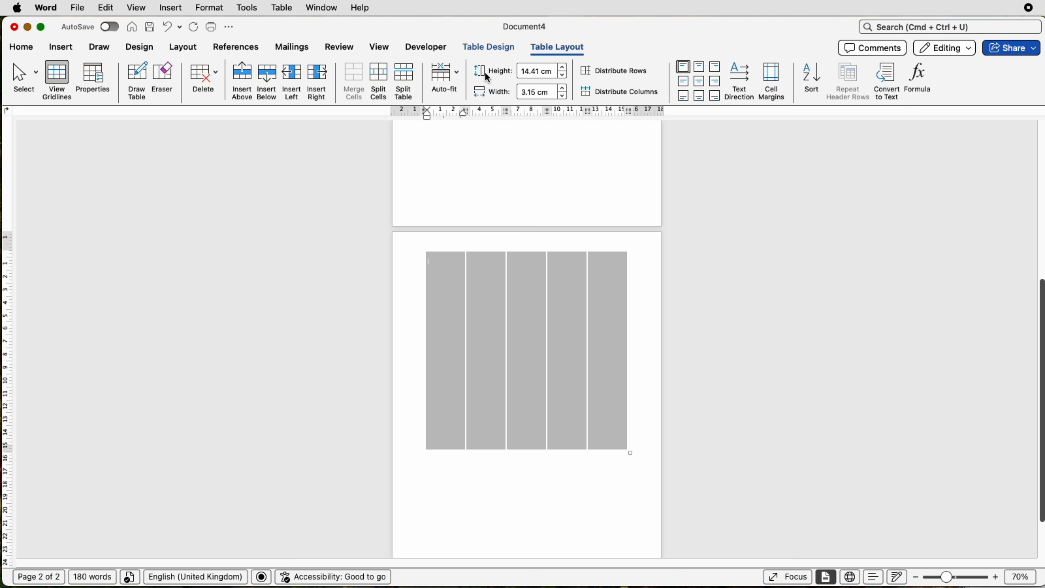
click(550, 73)
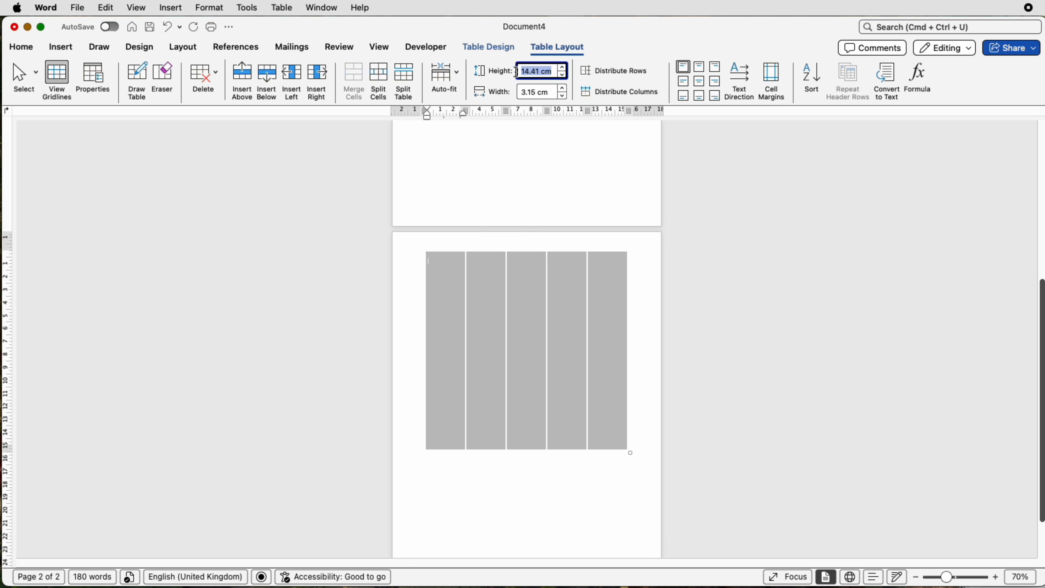
text(1)
key(Return)
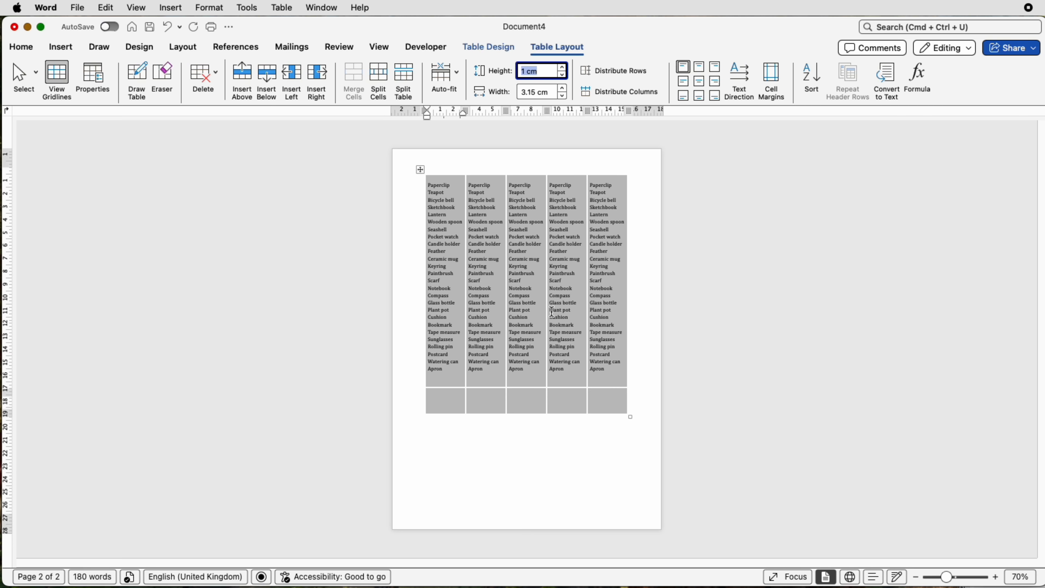
Merge the new row's first two cells and its last two cells, and distribute the resulting three cells evenly
drag(460, 402, 473, 401)
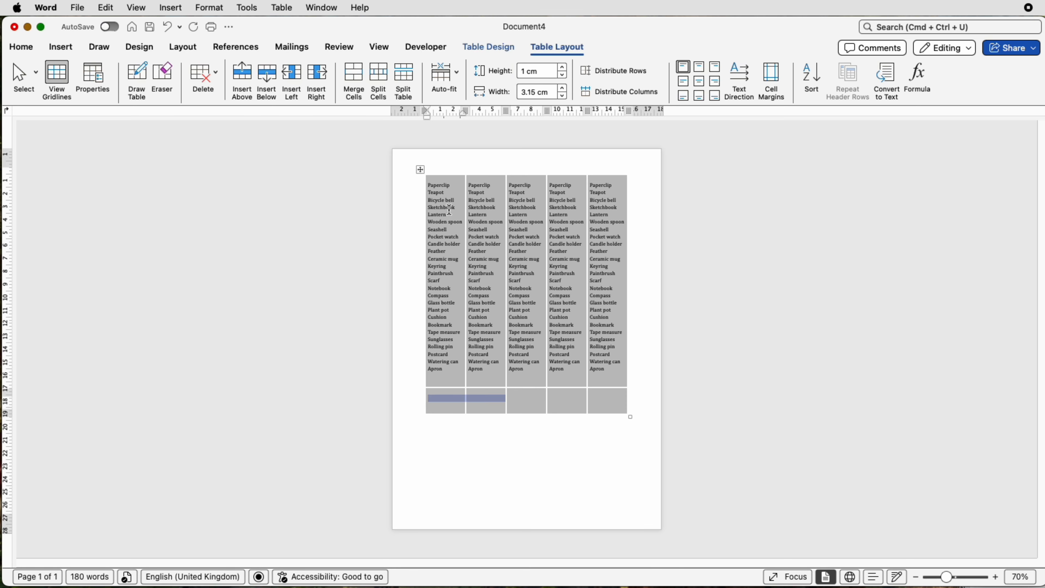
click(356, 81)
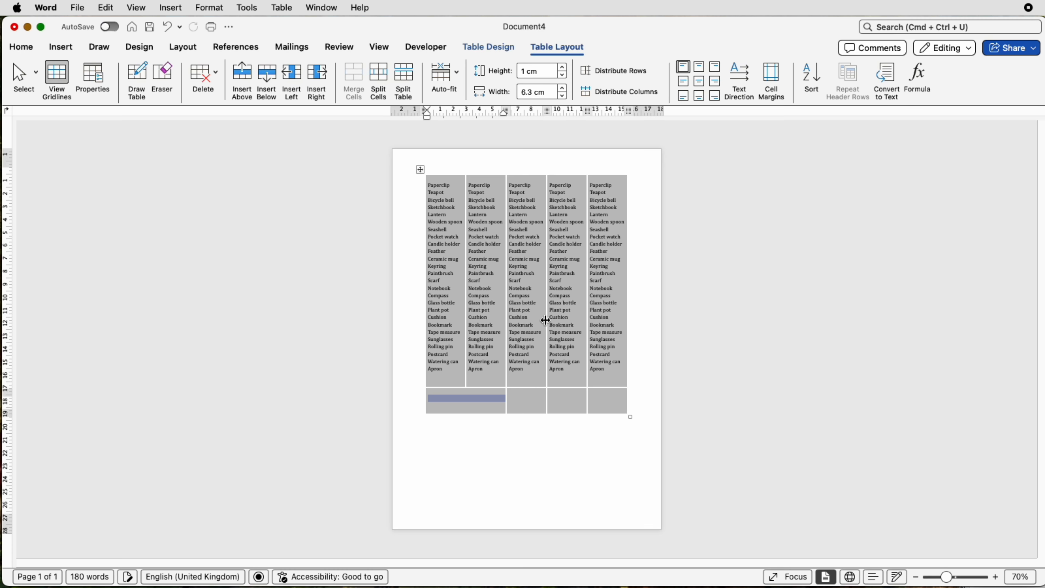
drag(568, 403, 590, 405)
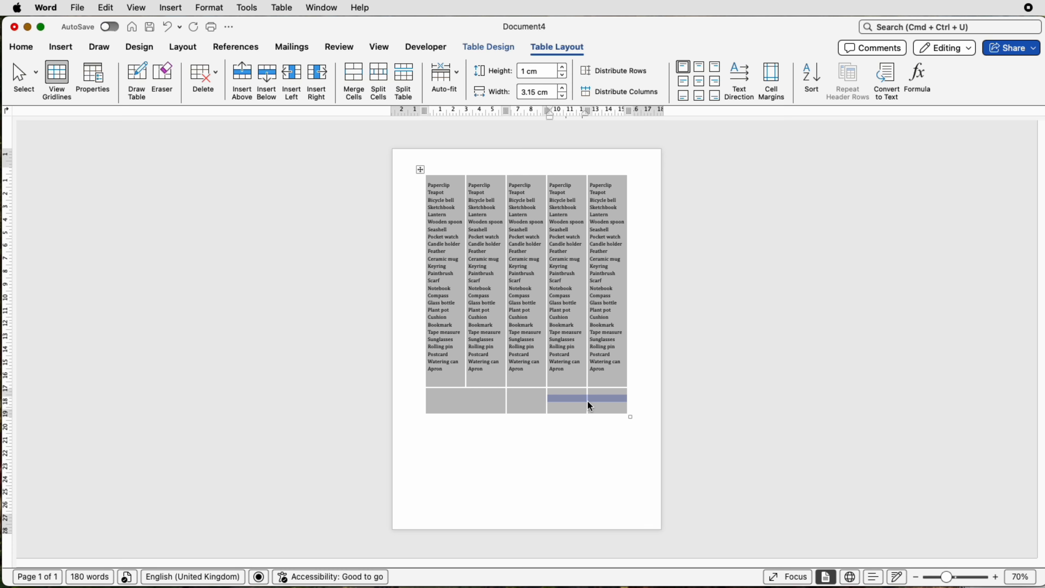
click(356, 82)
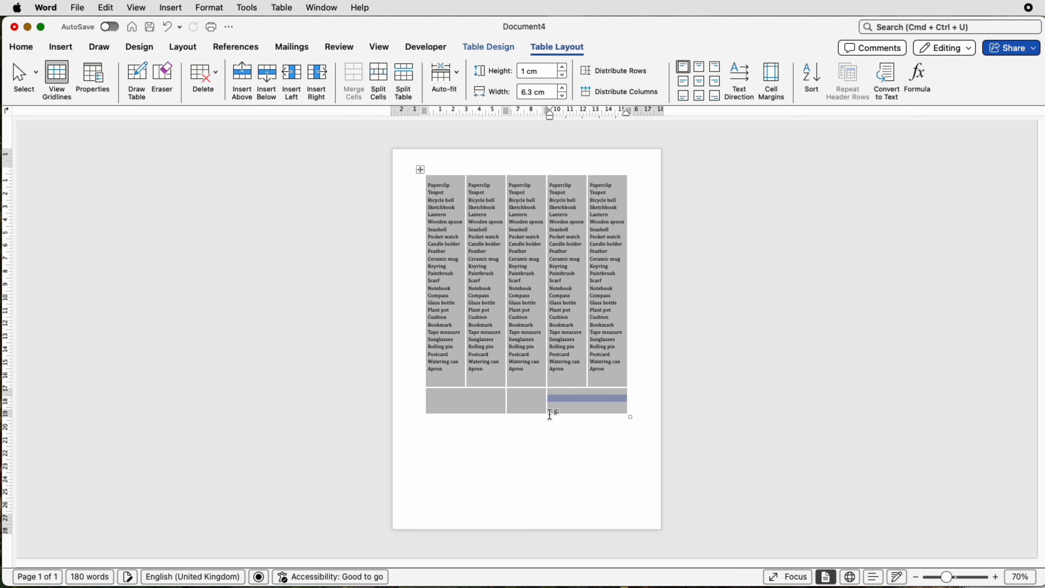
drag(479, 402, 567, 403)
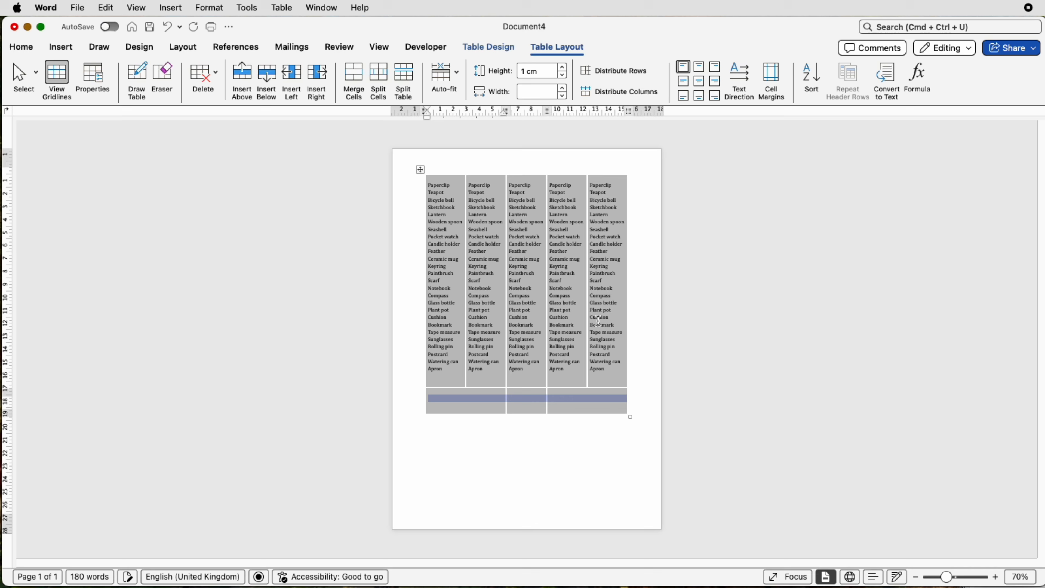
click(627, 99)
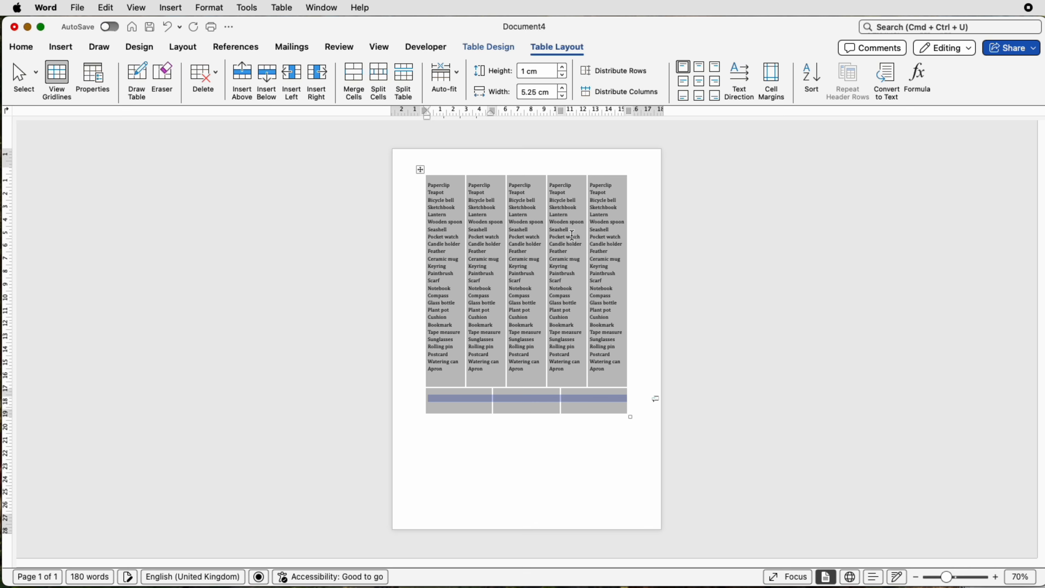
click(529, 403)
Copy the items Bookmark to Apron from the first column into each of the three bottom-row cells
drag(452, 373, 437, 325)
key(super+c)
click(460, 400)
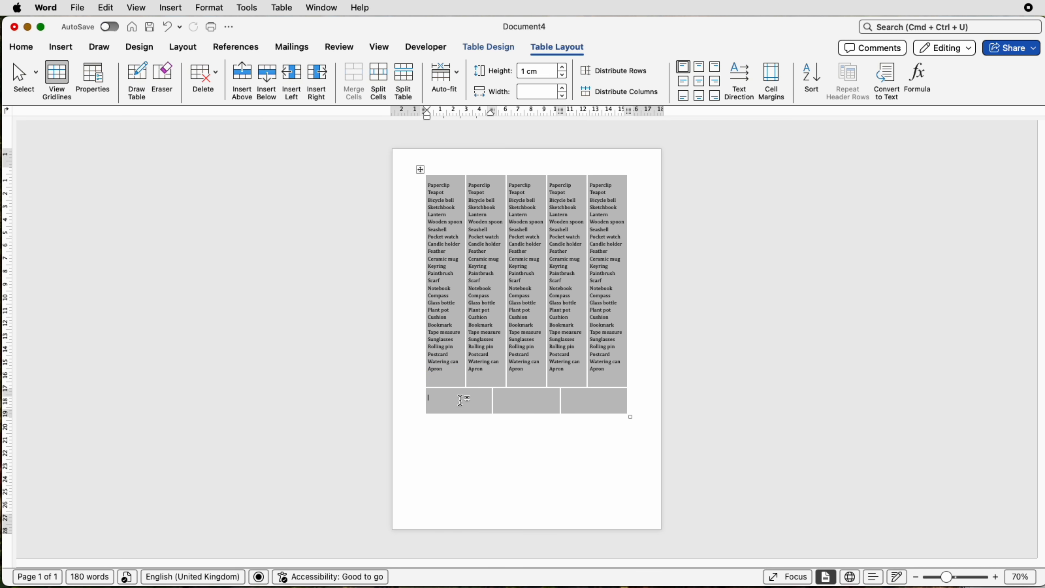
key(super+v)
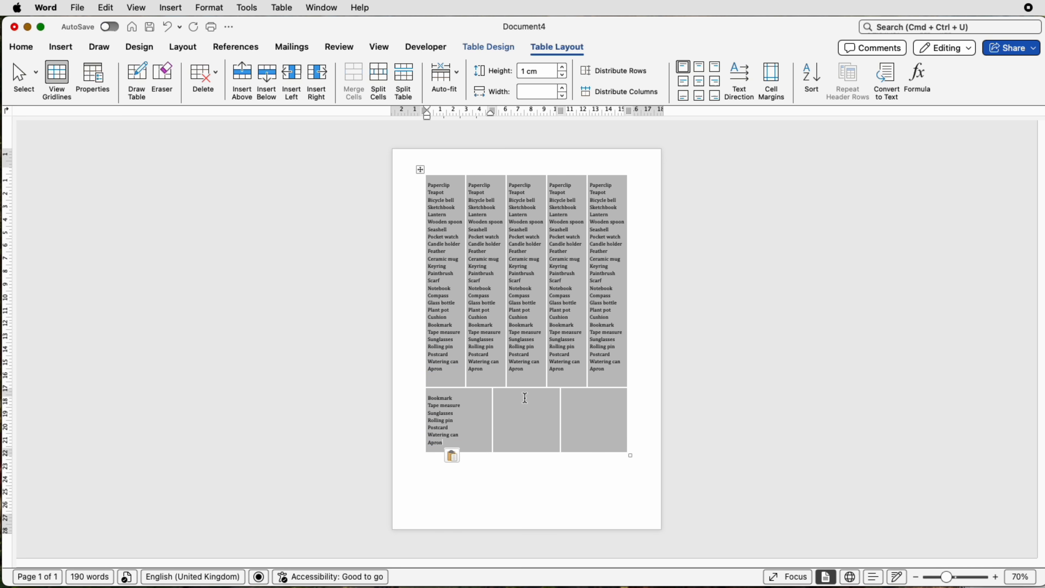
click(531, 411)
key(super+v)
click(588, 414)
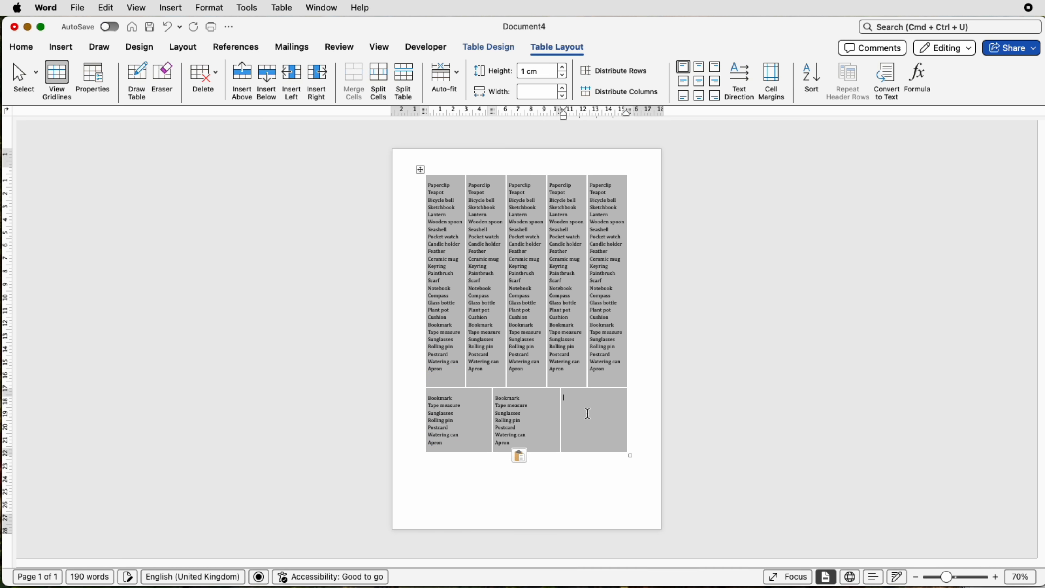
key(super+v)
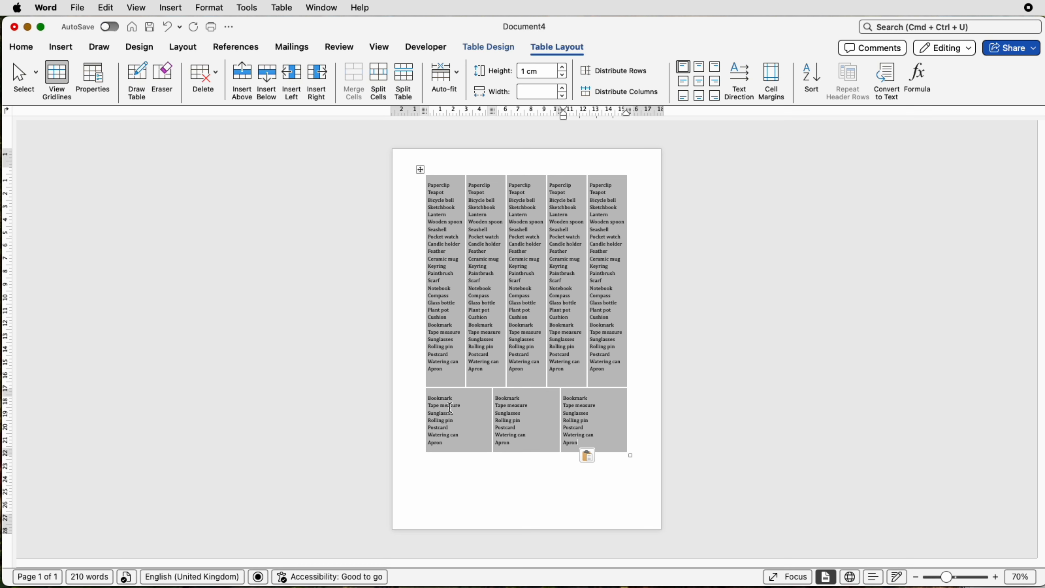
Insert an empty row above the bottom three-list row and merge its three cells into one
click(472, 397)
click(248, 78)
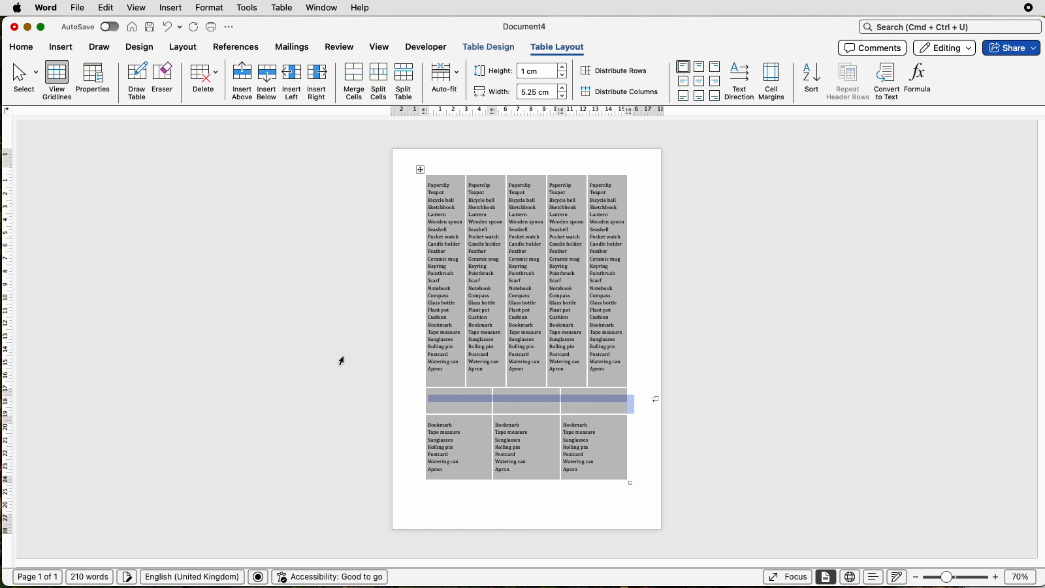
click(575, 404)
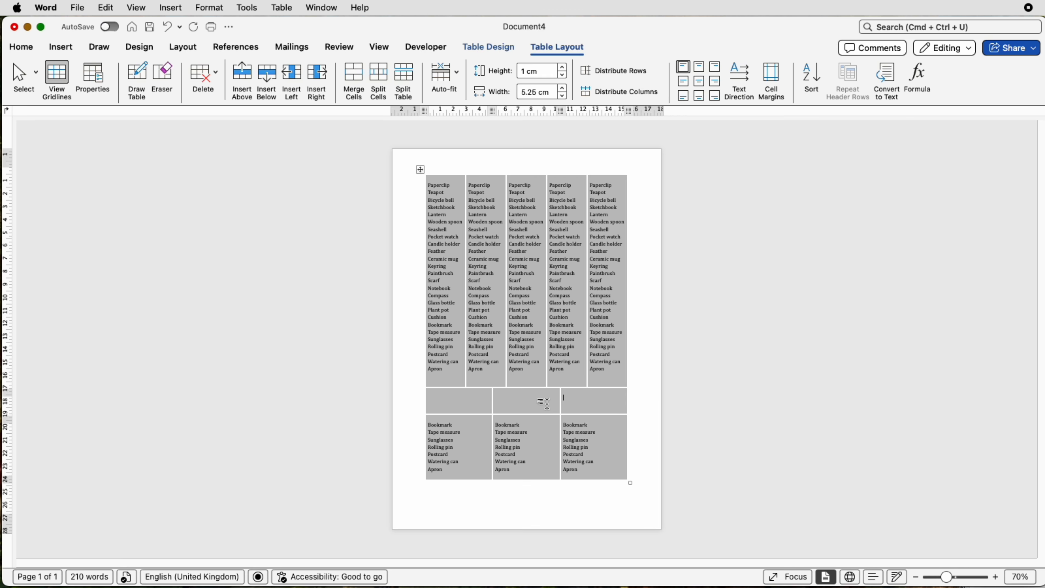
drag(474, 401, 580, 404)
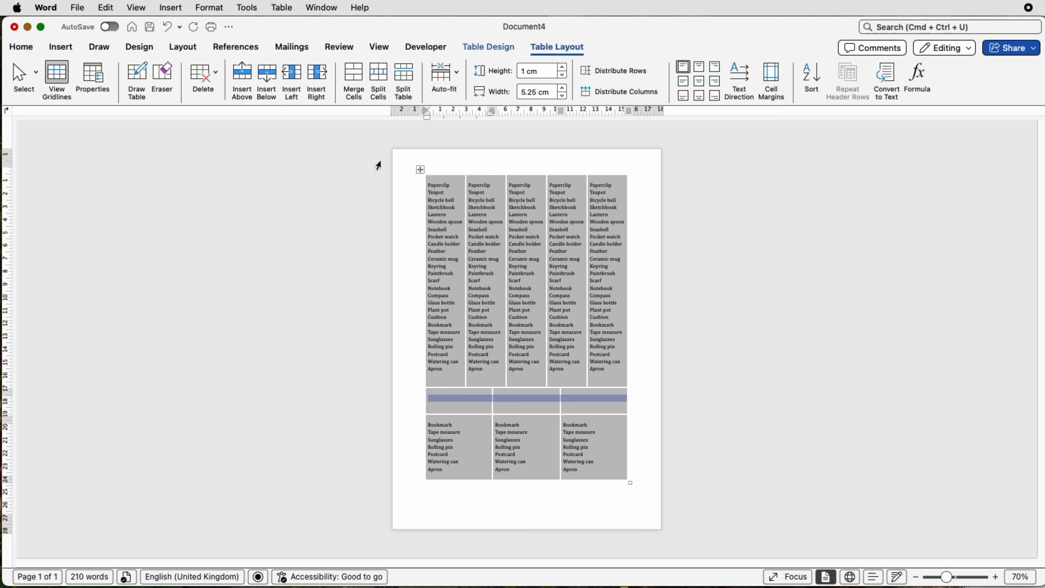
click(353, 79)
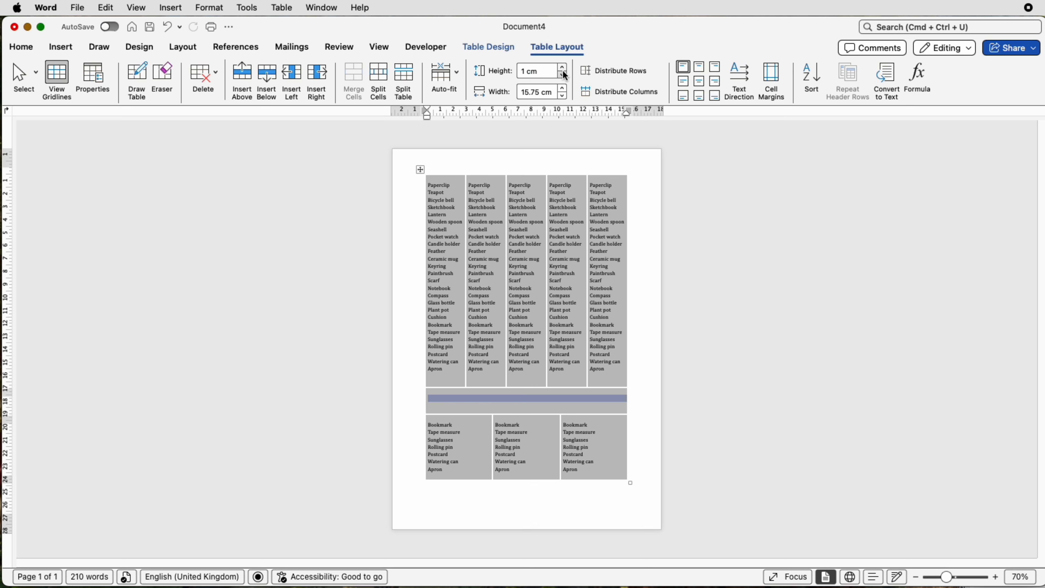
Set the merged row's height to 0.5 cm
drag(547, 72, 516, 70)
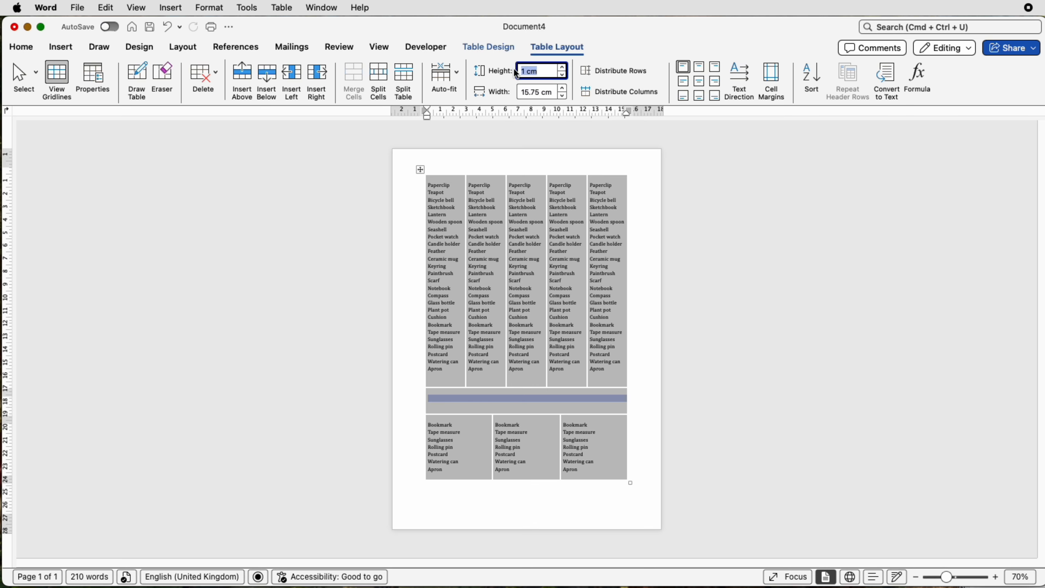
text(0.5)
key(Return)
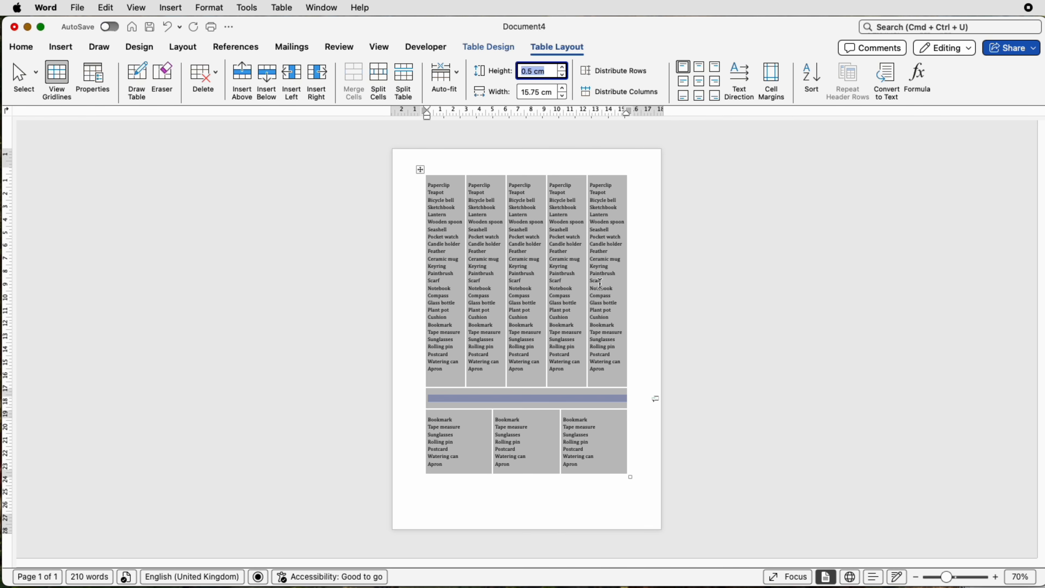
Enter the text TITLE in the merged row and centre it horizontally and vertically in the cell
click(558, 401)
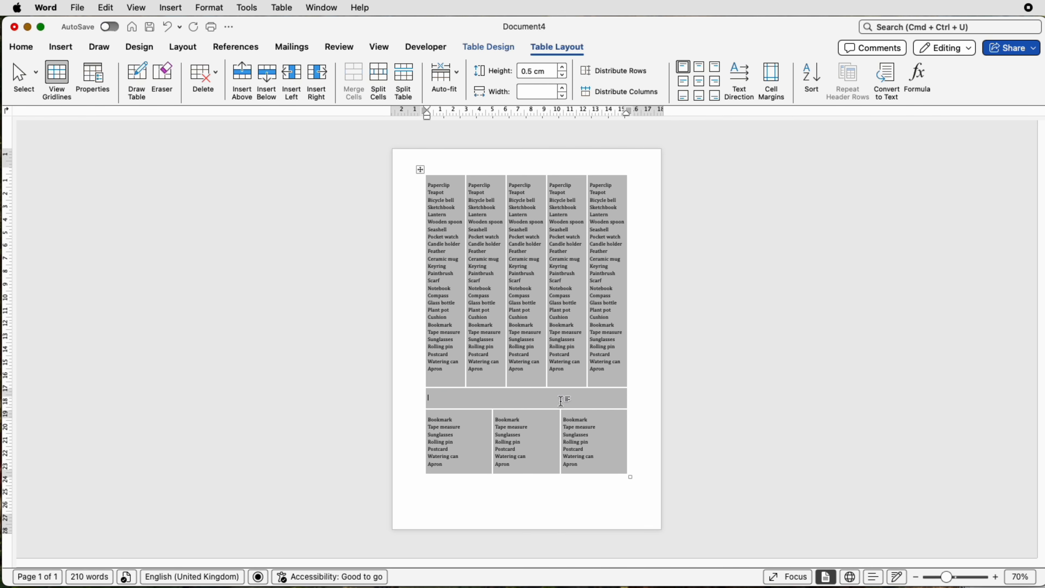
text(TITLE)
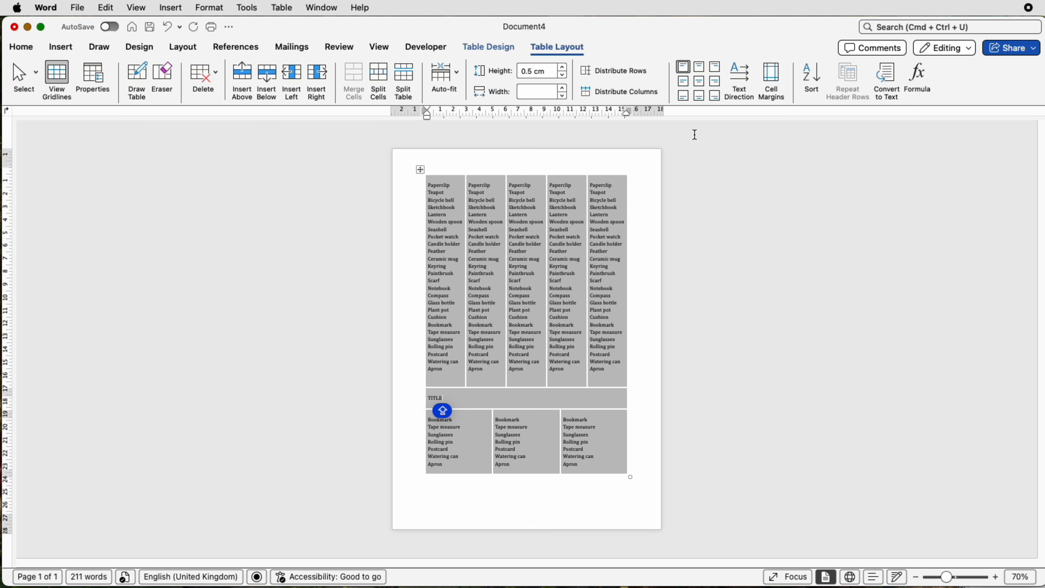
click(699, 81)
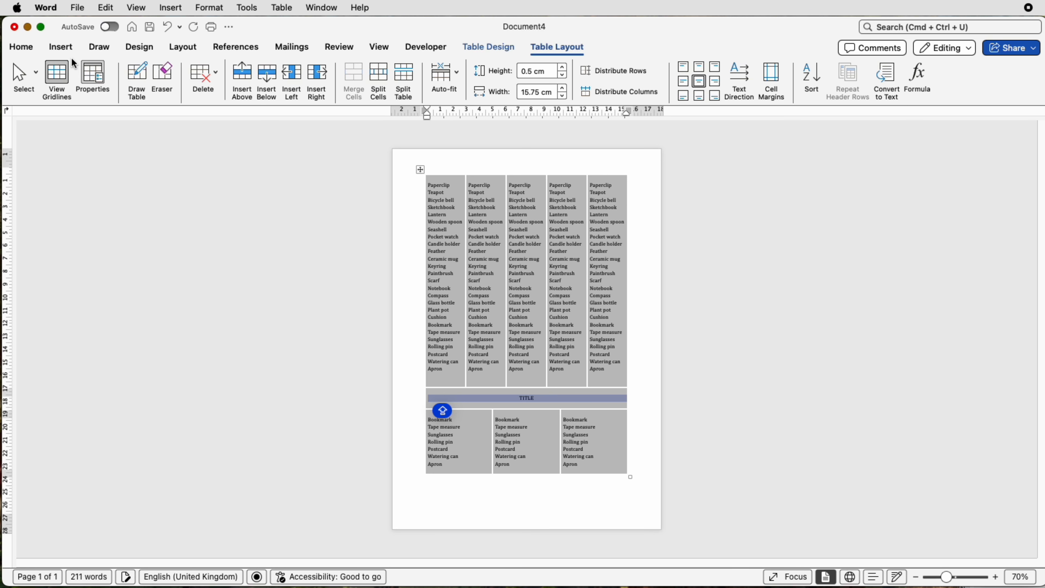
Enlarge the TITLE text to 22 pt and change its font colour to white
click(21, 46)
click(180, 71)
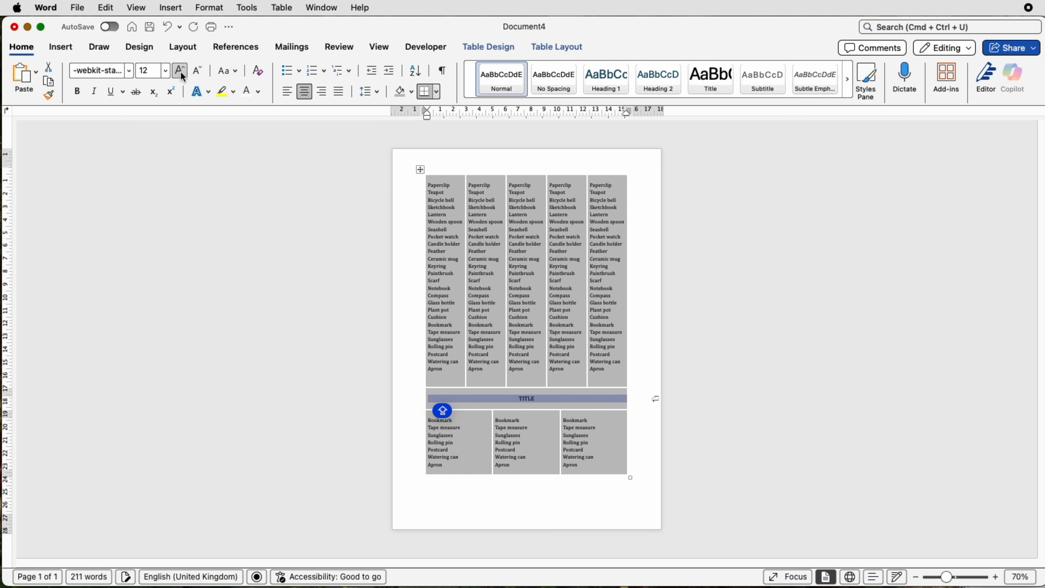
click(180, 71)
click(180, 71)
click(180, 70)
click(180, 71)
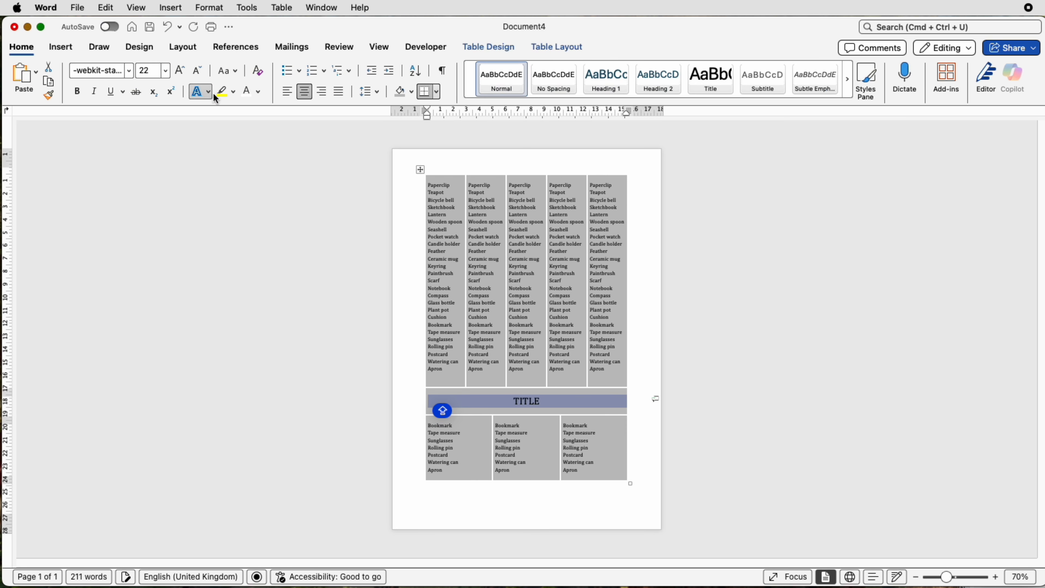
click(245, 97)
click(465, 310)
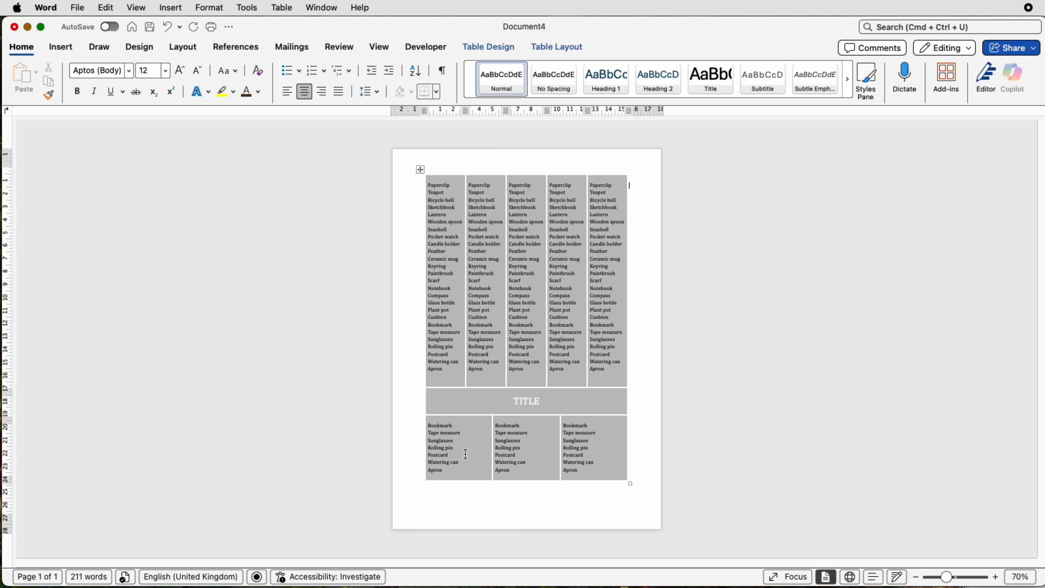